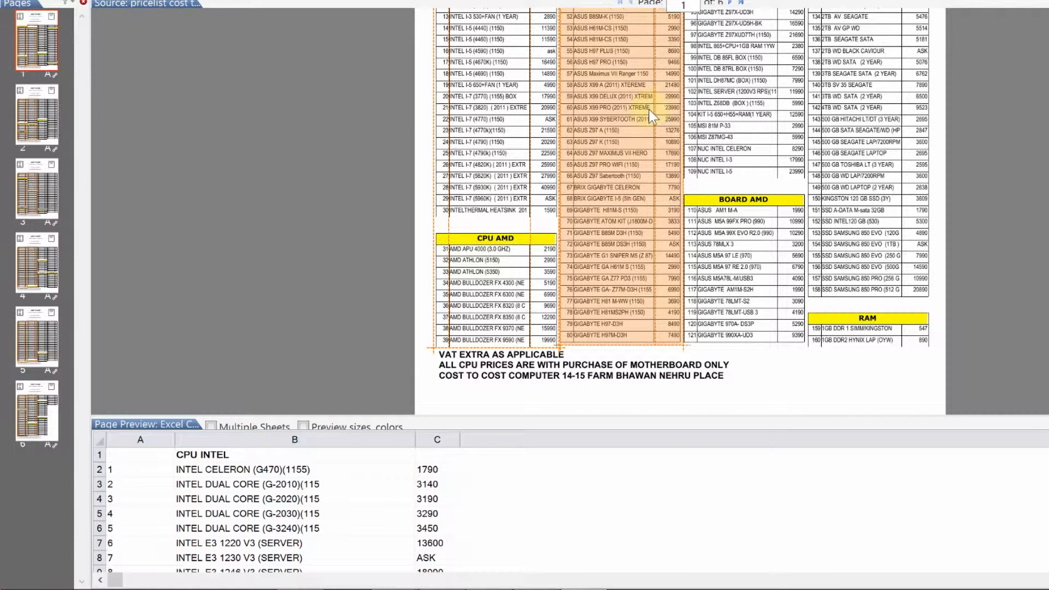
Step: Raise the BOARD INTEL CPU table's header boundary above item 40 and split its first column between item numbers and descriptions
scroll(622, 151, up, 3)
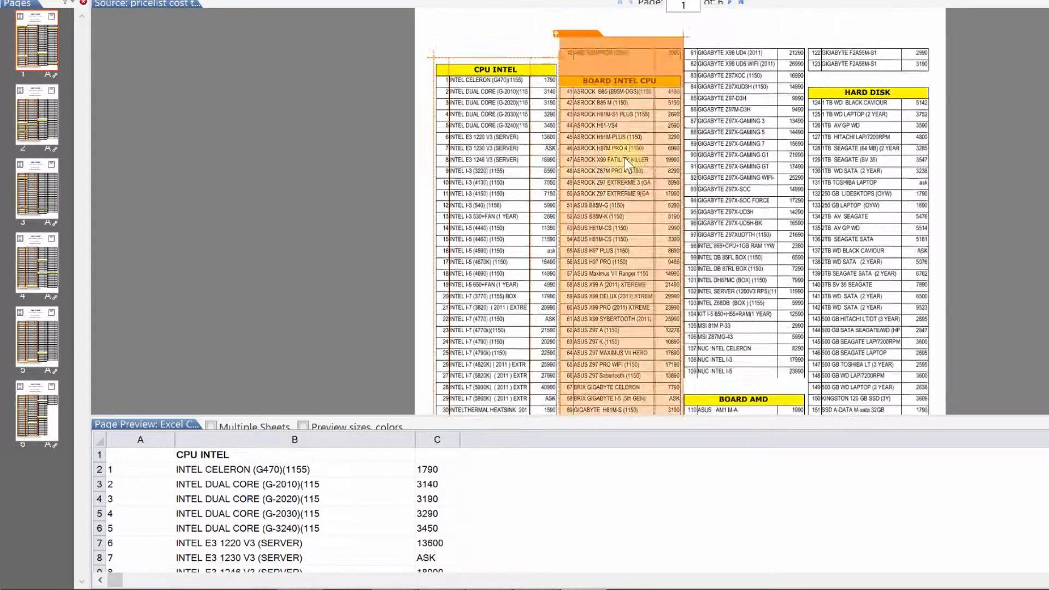
scroll(625, 159, up, 1)
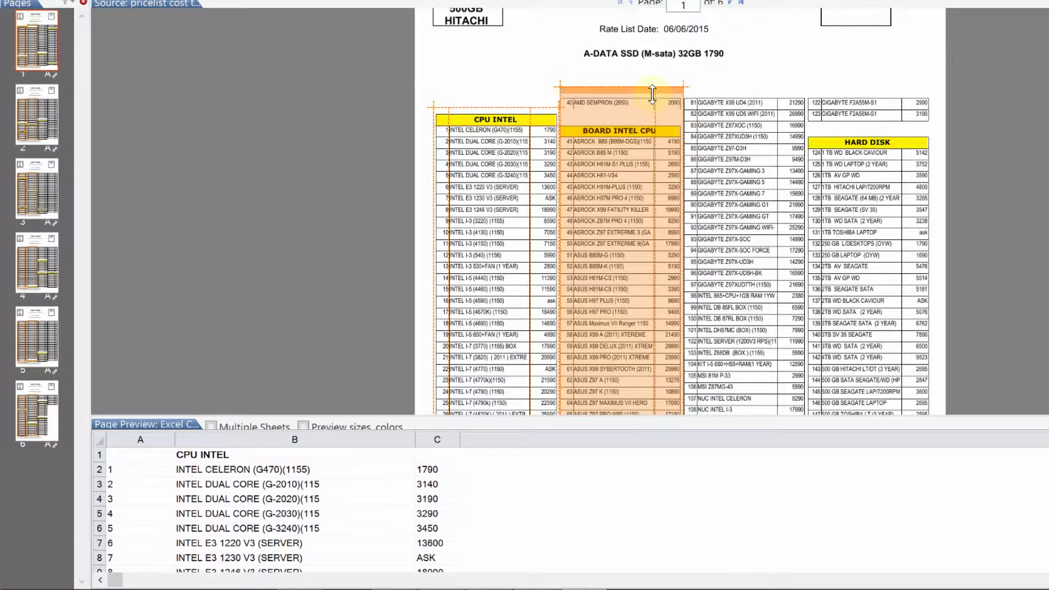
click(605, 82)
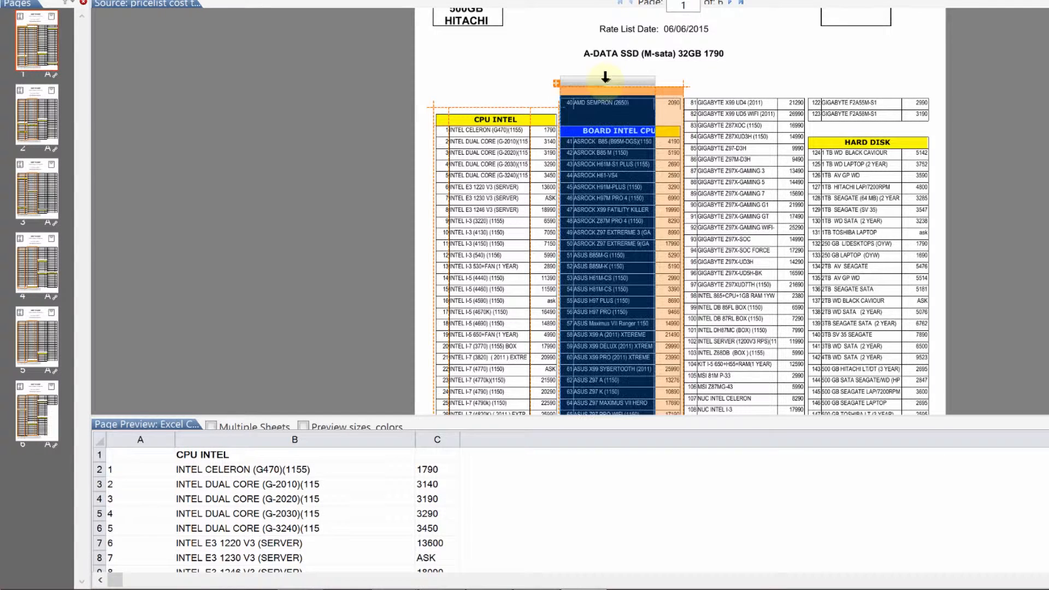
right_click(572, 152)
click(595, 176)
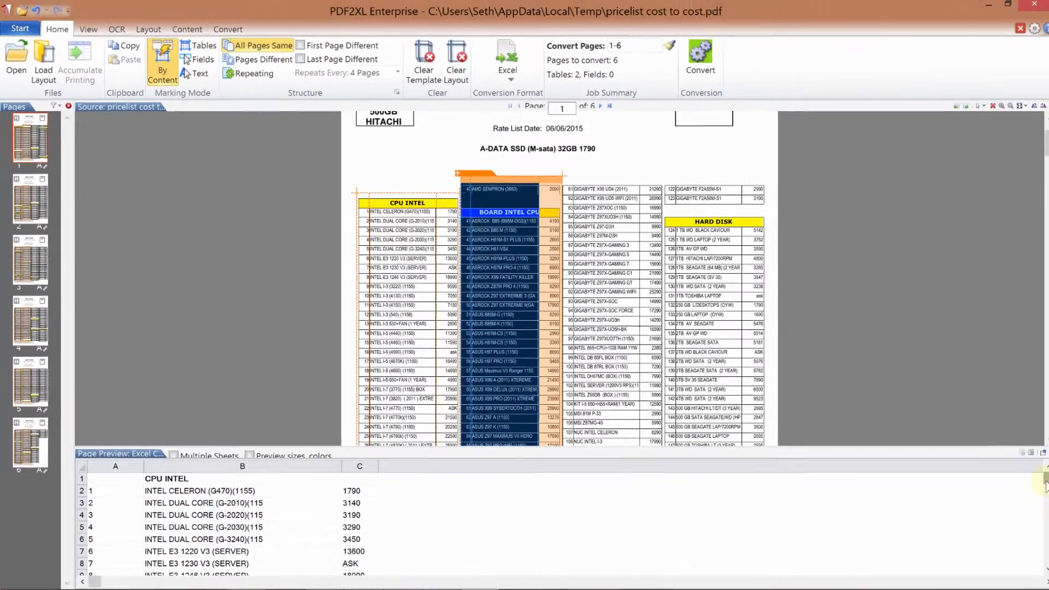
Step: Locate the BOARD INTEL CPU rows in the output preview and adjust the dividers beside the item numbers and the prices
drag(1044, 484, 1032, 527)
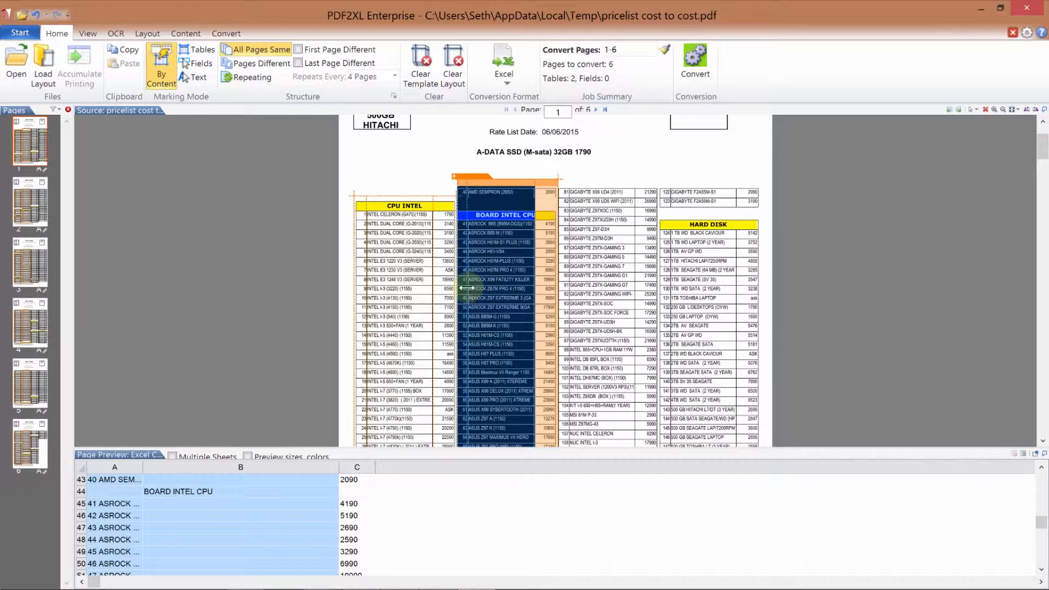
drag(469, 288, 469, 289)
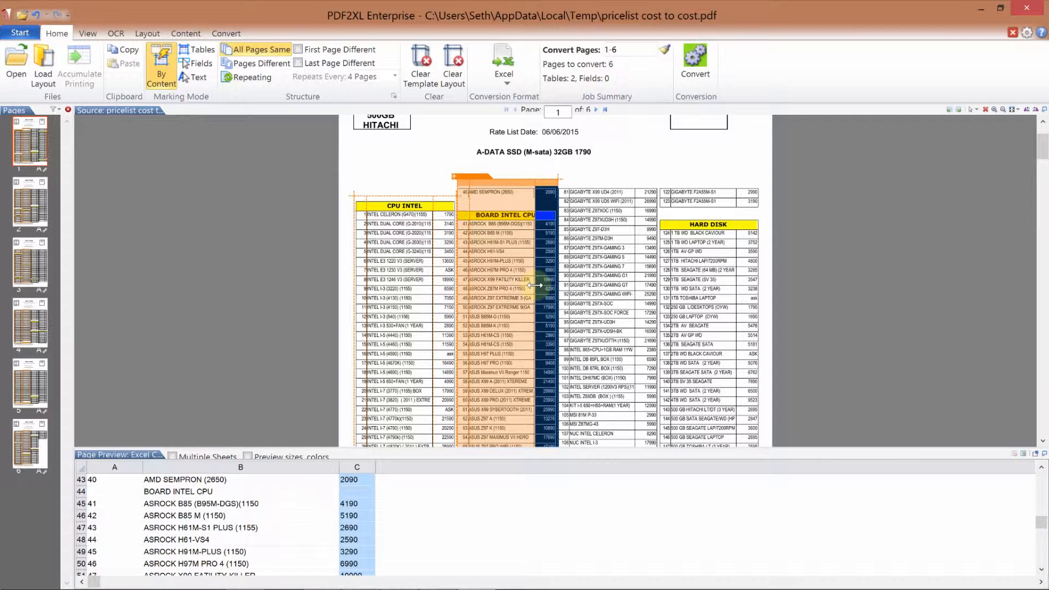
drag(535, 286, 533, 287)
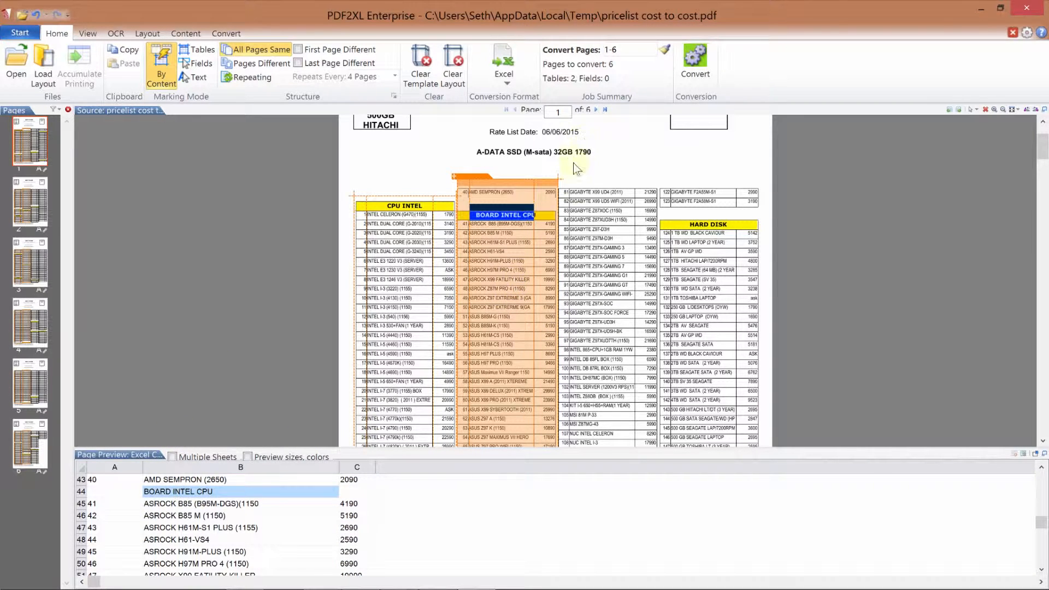
Step: Mark the block of items 81 to 121 as a table and split its first column between item numbers and descriptions
drag(564, 186, 659, 391)
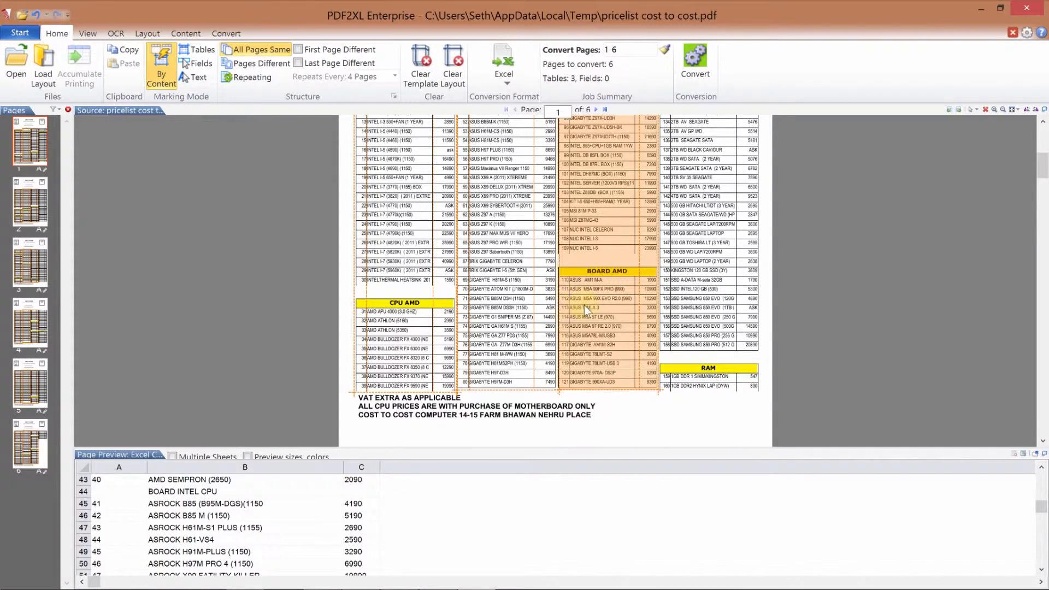
scroll(581, 306, up, 5)
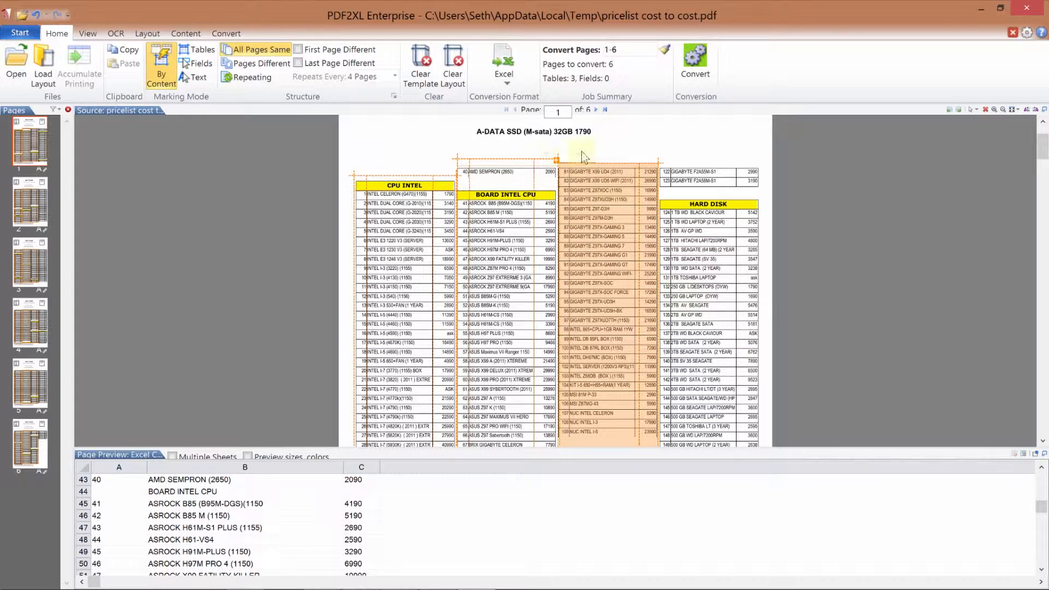
click(586, 157)
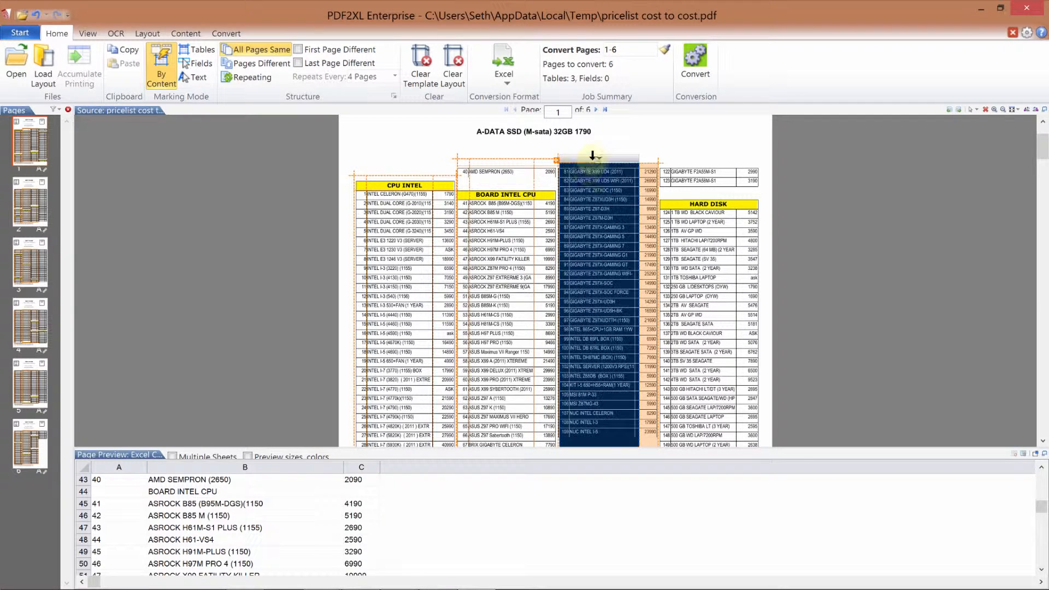
right_click(570, 183)
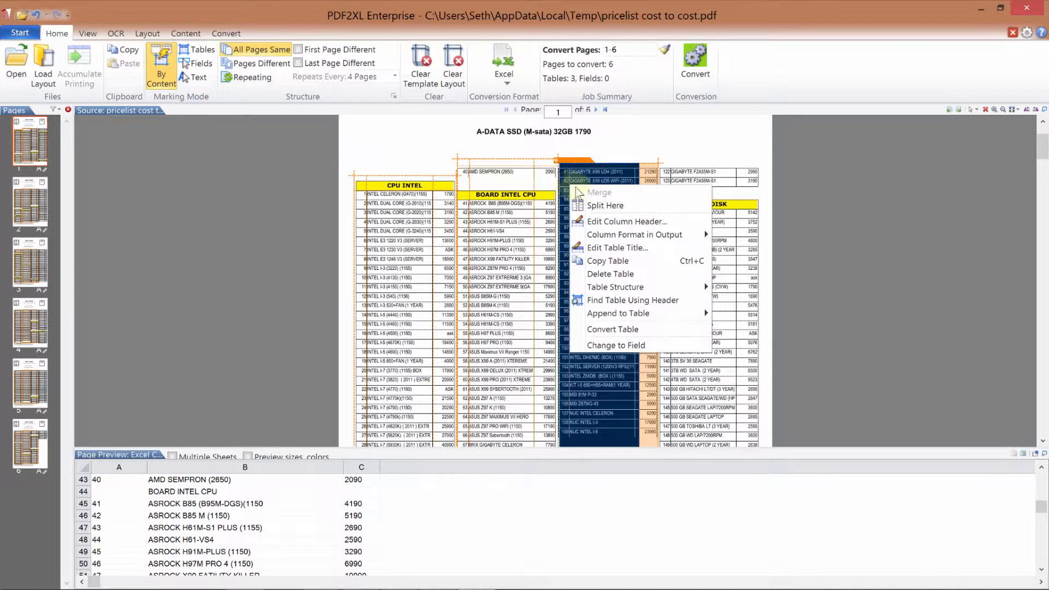
click(606, 206)
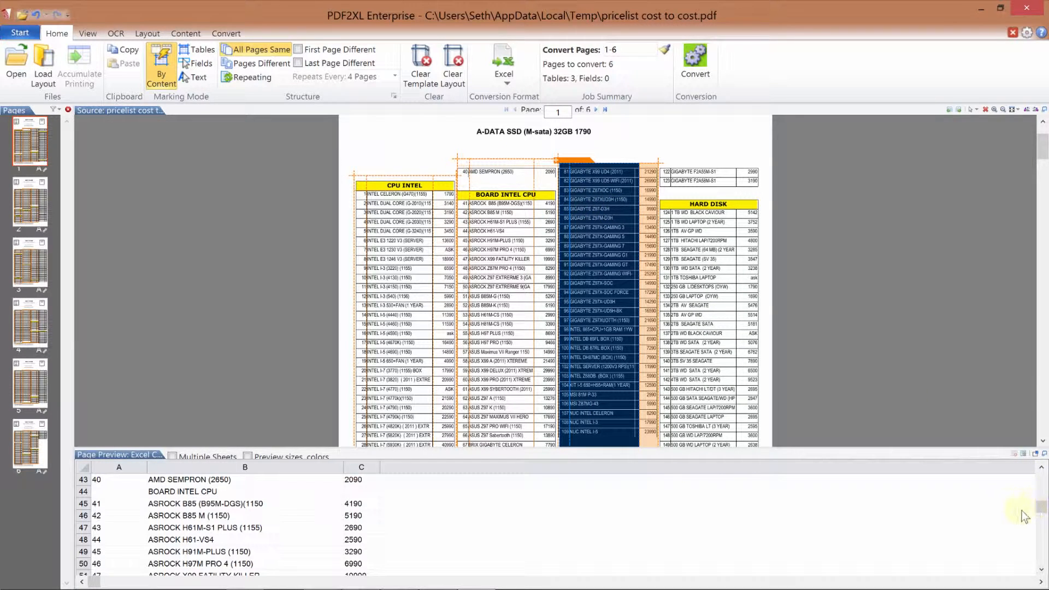
Step: Check the rows from item 81 onward in the output preview and nudge that table's price column divider closer to the descriptions
drag(1042, 519, 917, 543)
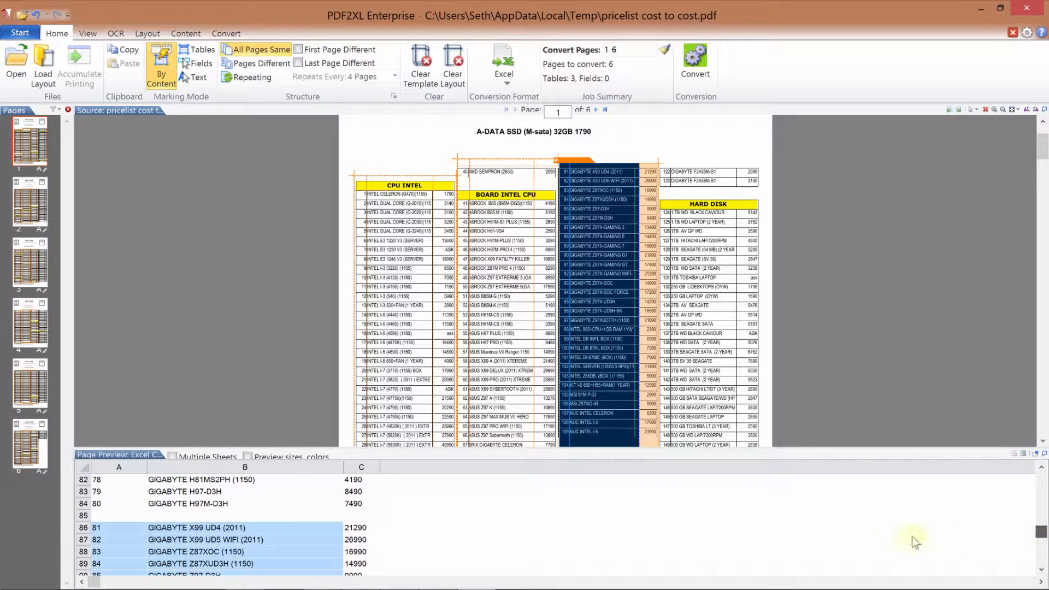
click(254, 528)
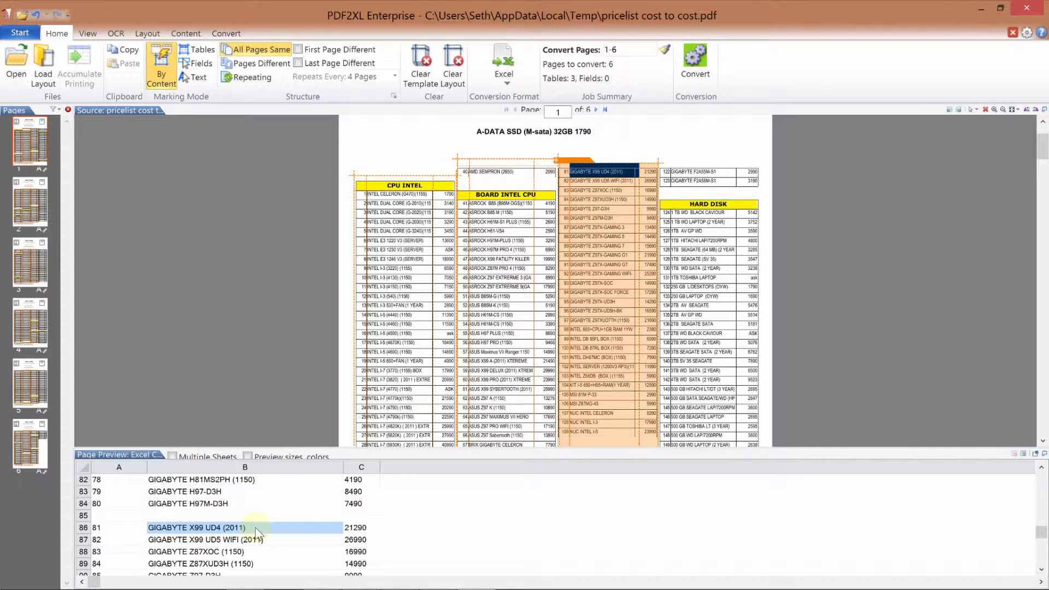
scroll(645, 241, up, 1)
scroll(645, 240, down, 2)
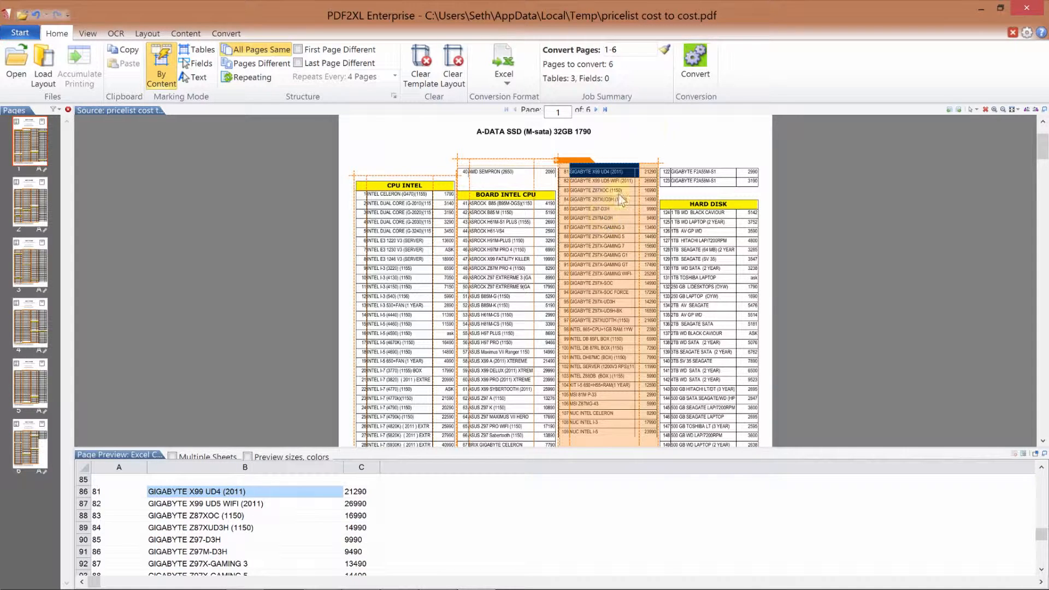
scroll(651, 138, up, 3)
scroll(659, 145, down, 2)
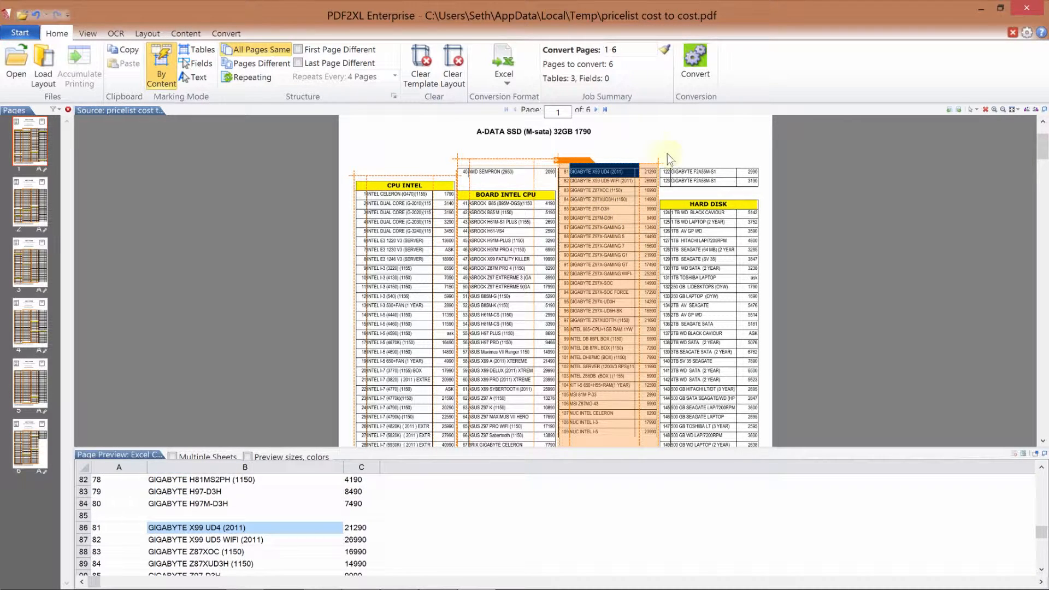
click(1044, 122)
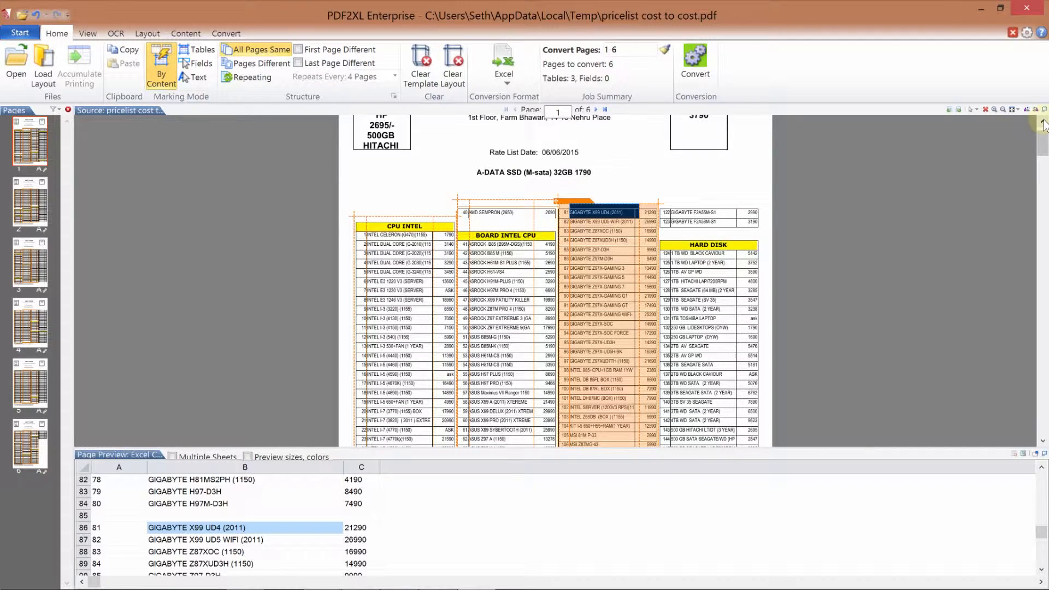
drag(638, 238, 636, 243)
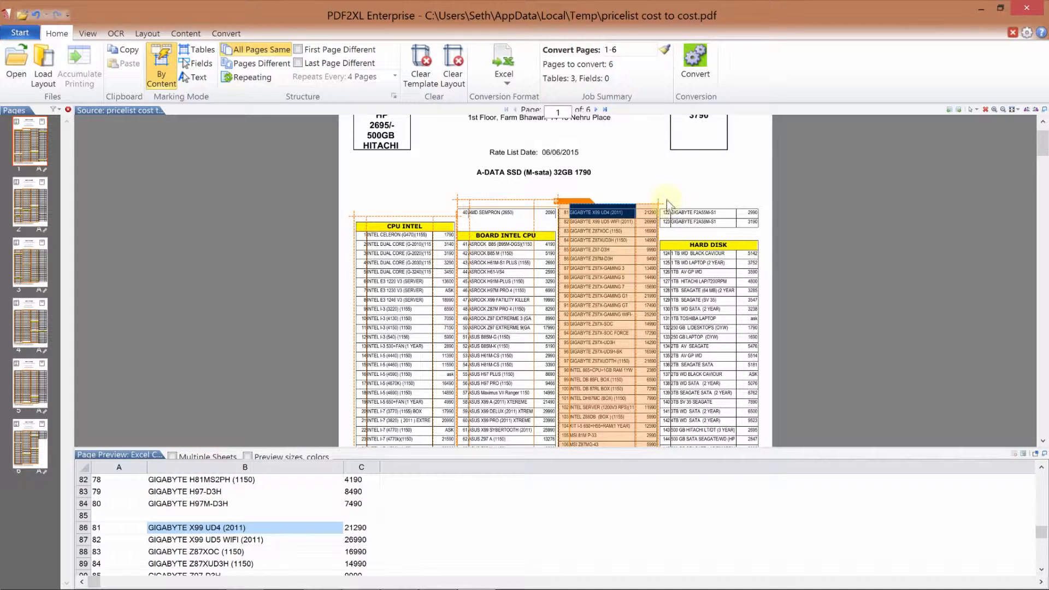
Step: Mark the block of items 122 to 160, including HARD DISK and RAM, as a table
drag(664, 199, 715, 274)
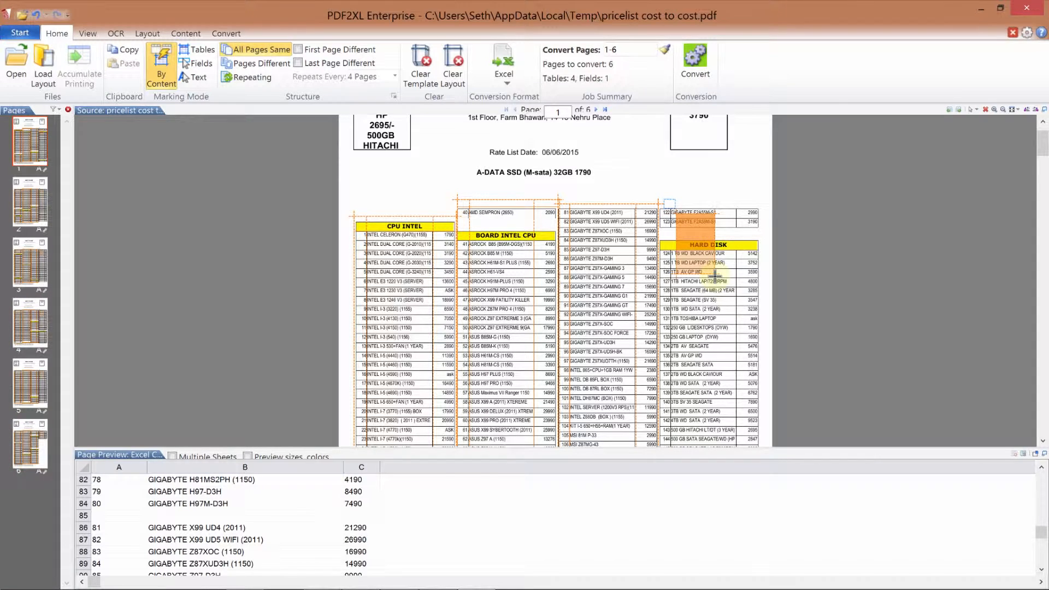
key(ctrl+z)
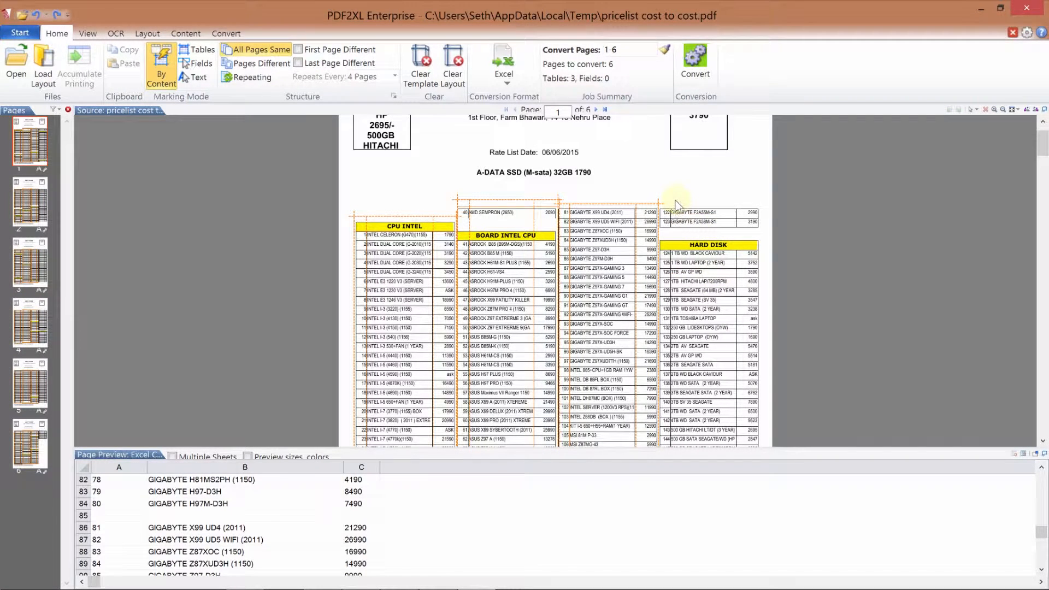
click(994, 108)
click(994, 109)
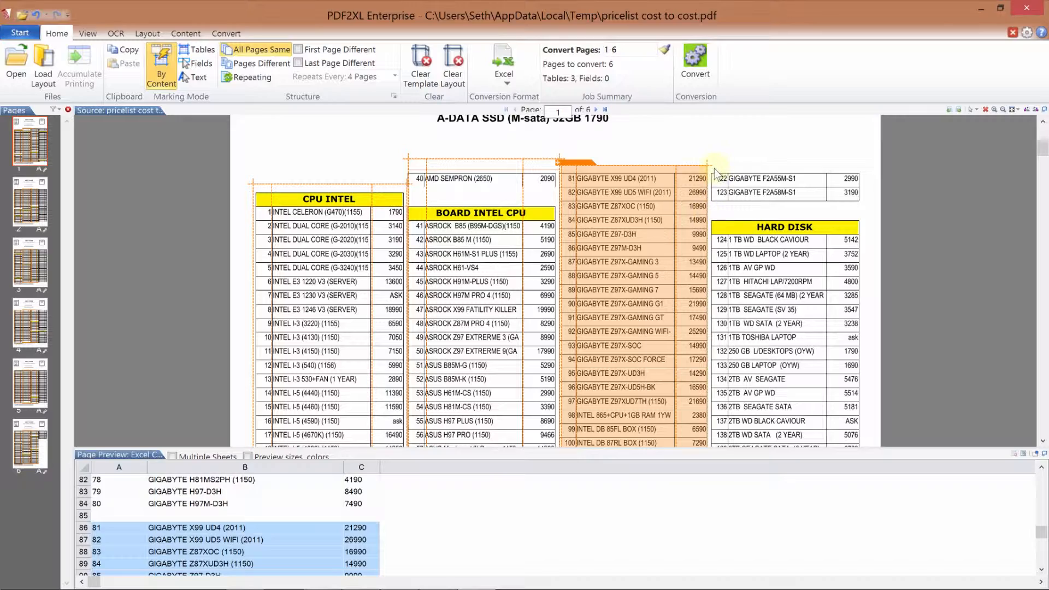
drag(712, 170, 860, 414)
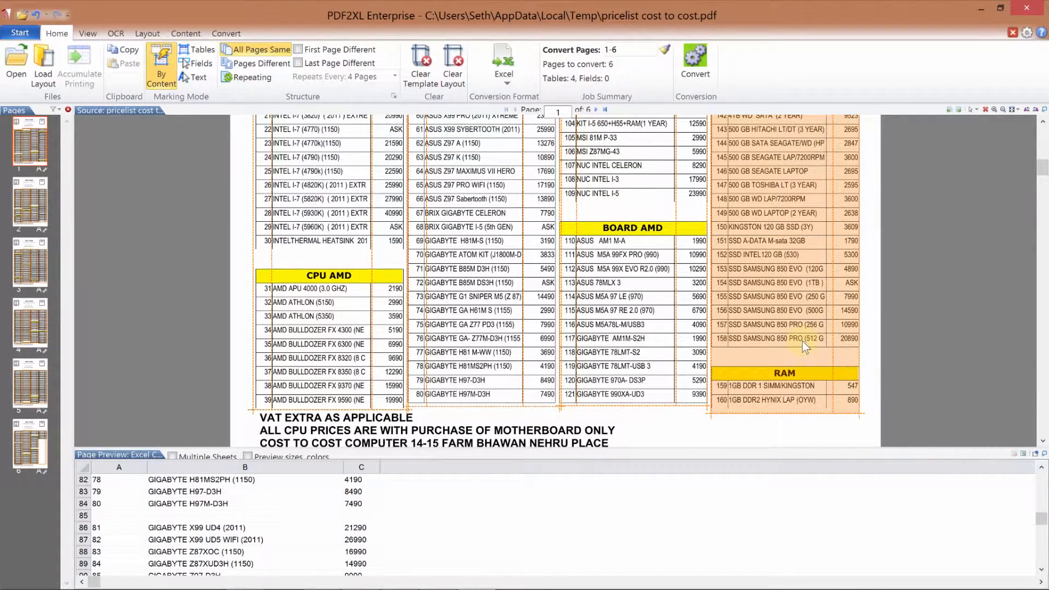
Step: Check the HARD DISK table in the output preview and raise its header boundary above item 122
drag(1042, 522, 1037, 544)
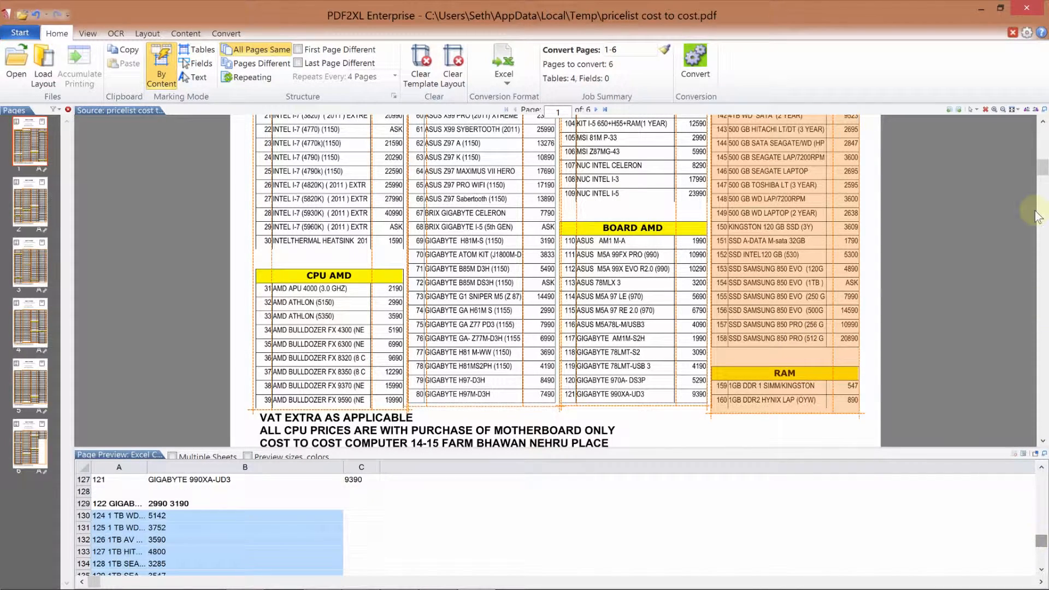
scroll(1044, 141, up, 3)
scroll(1044, 141, up, 5)
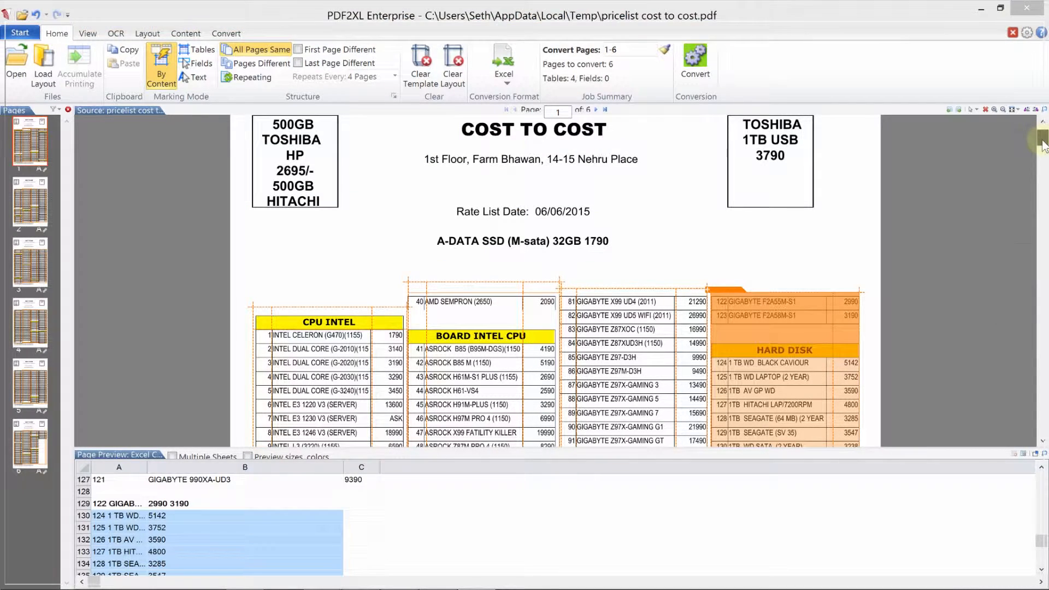
scroll(876, 270, down, 1)
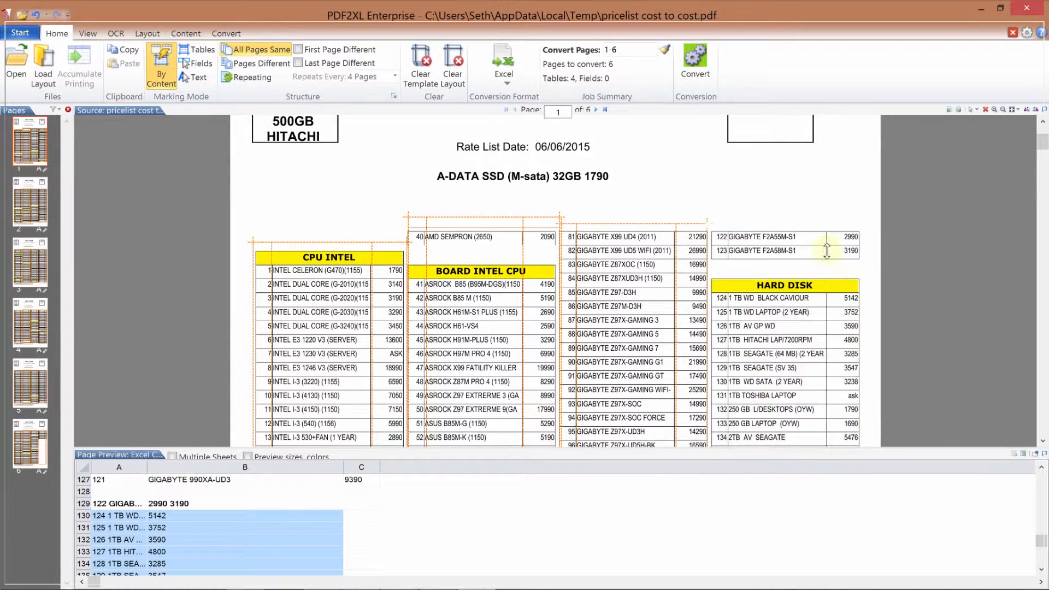
drag(828, 233, 828, 228)
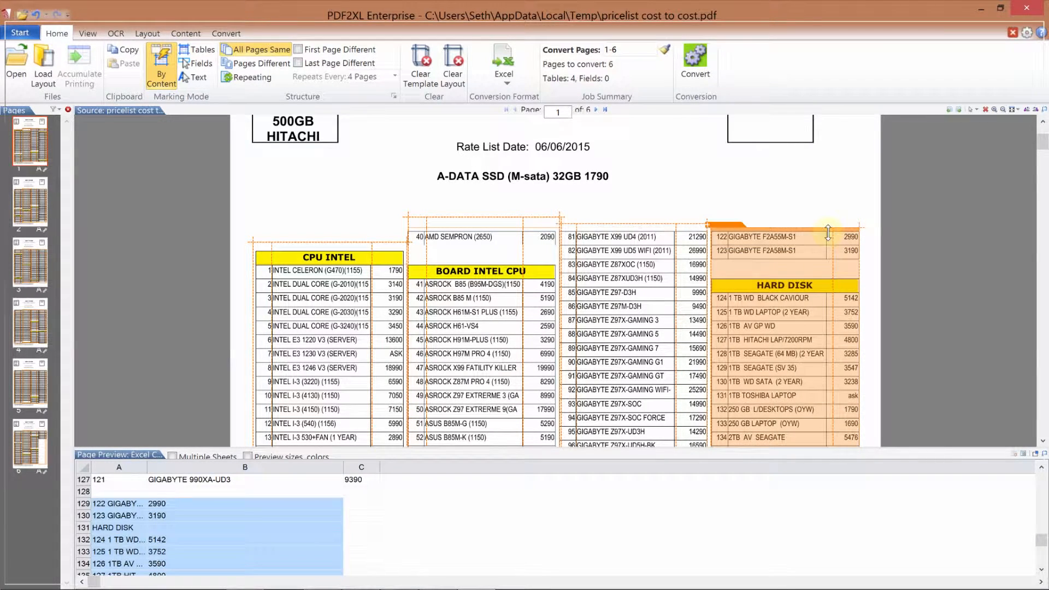
Step: Split the HARD DISK table's first column between item numbers and descriptions, and check the separated columns in the output preview
click(827, 225)
mouse_move(780, 215)
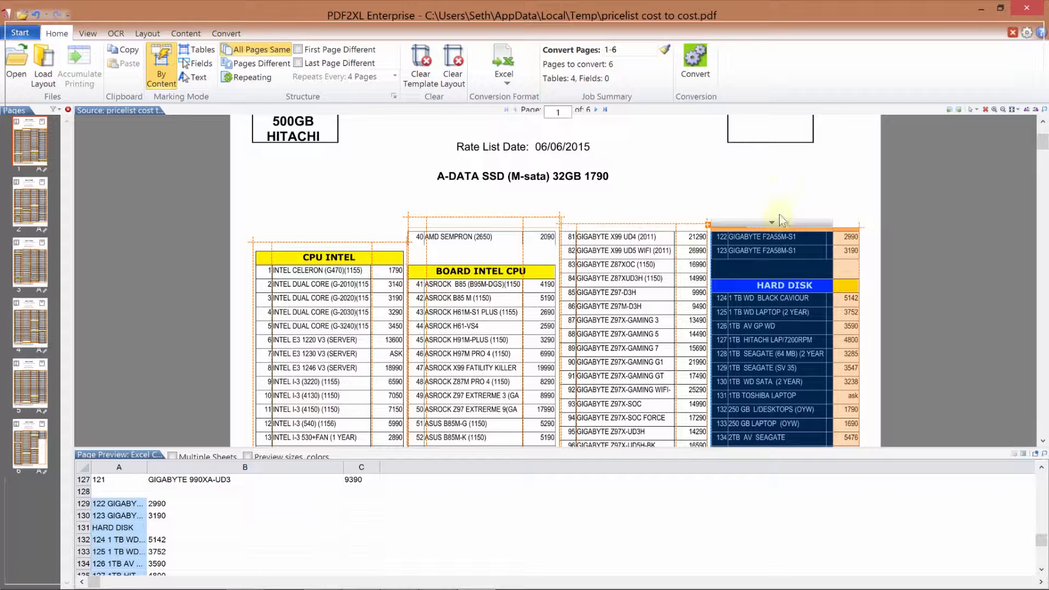
right_click(728, 252)
click(755, 269)
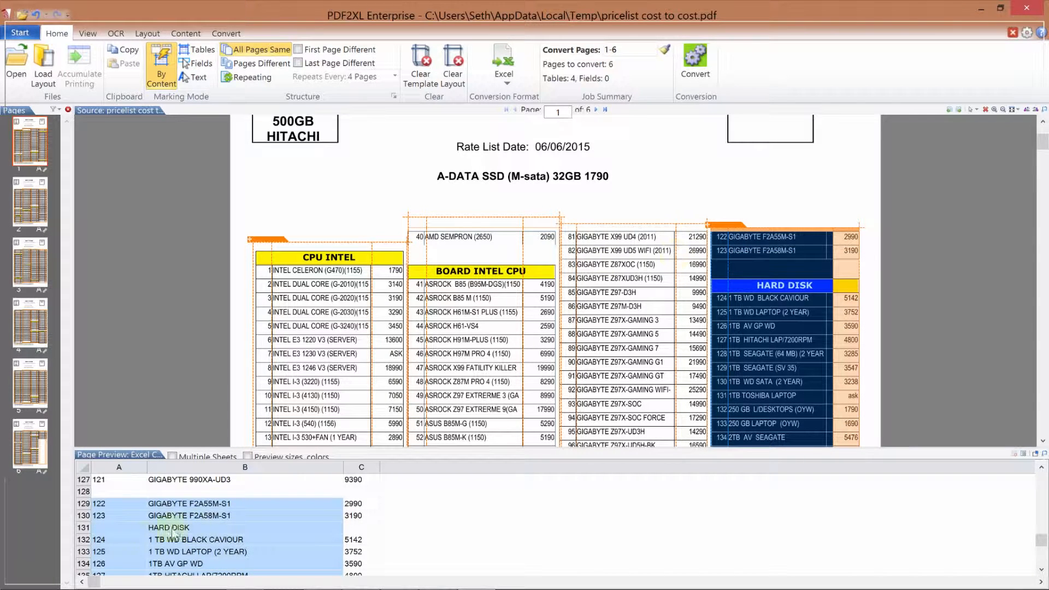
click(111, 539)
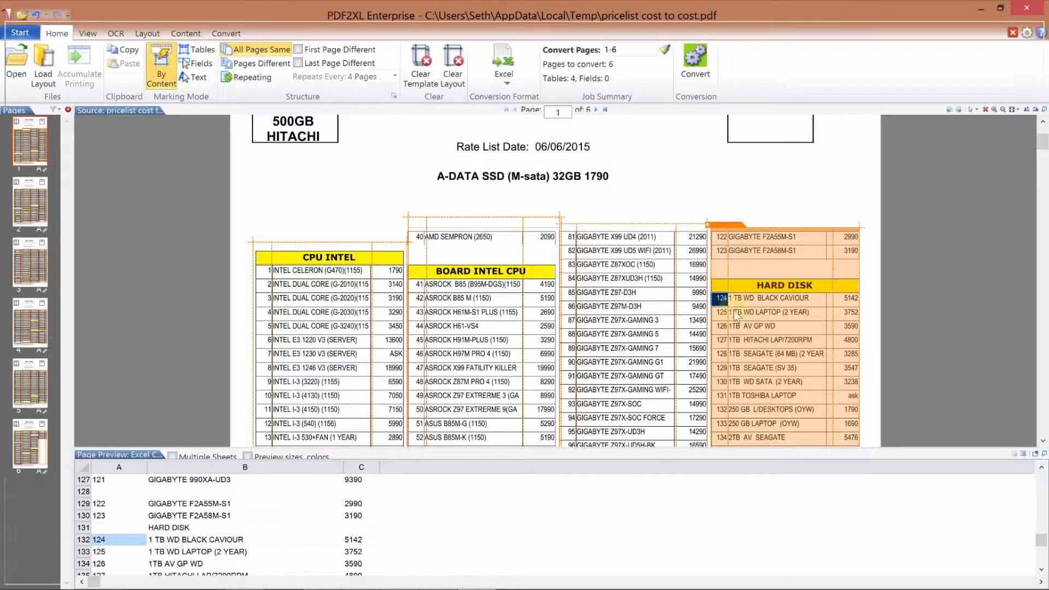
click(801, 311)
scroll(802, 316, down, 2)
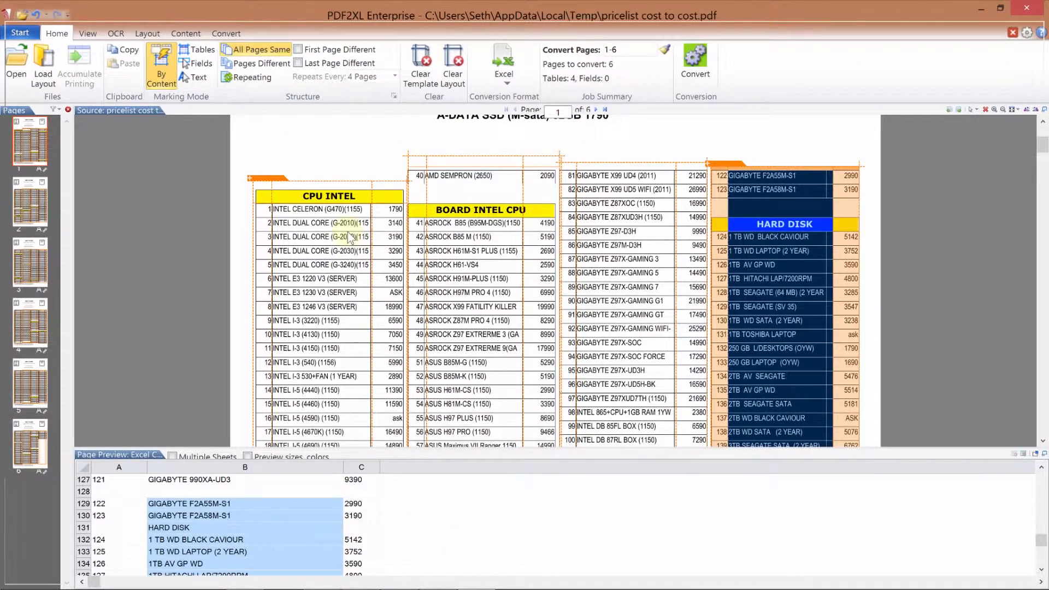
Step: Append the BOARD INTEL CPU table to Table 1 and accept Table 1 as the combined table's title
mouse_move(351, 237)
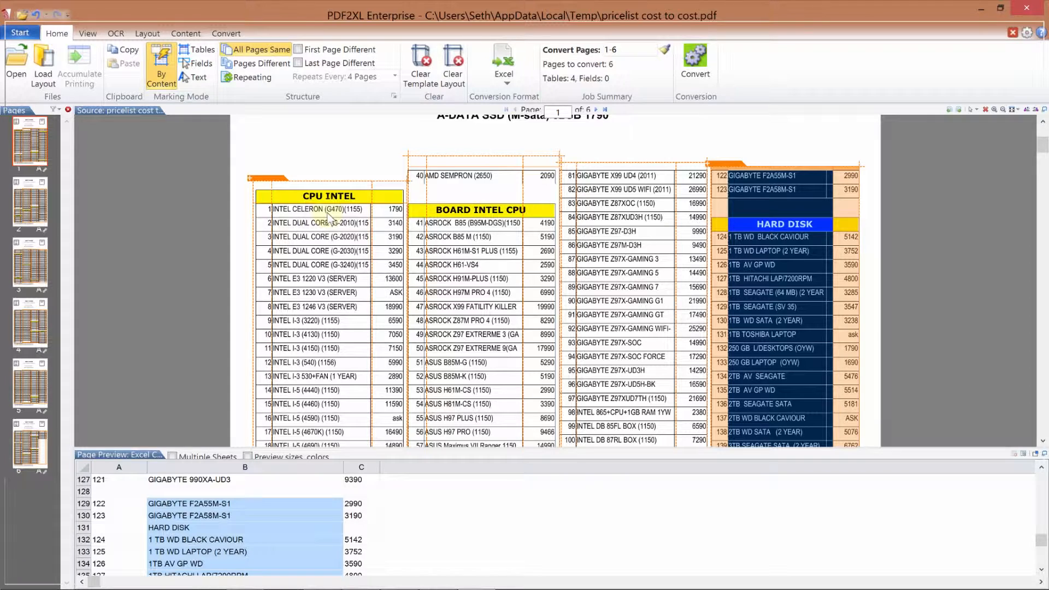
mouse_move(328, 214)
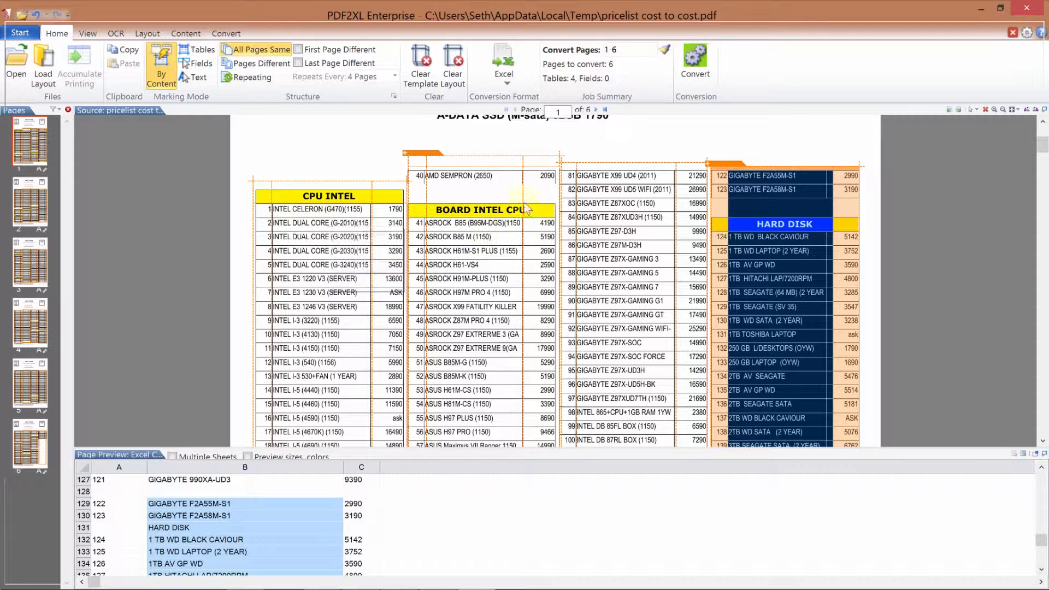
click(500, 185)
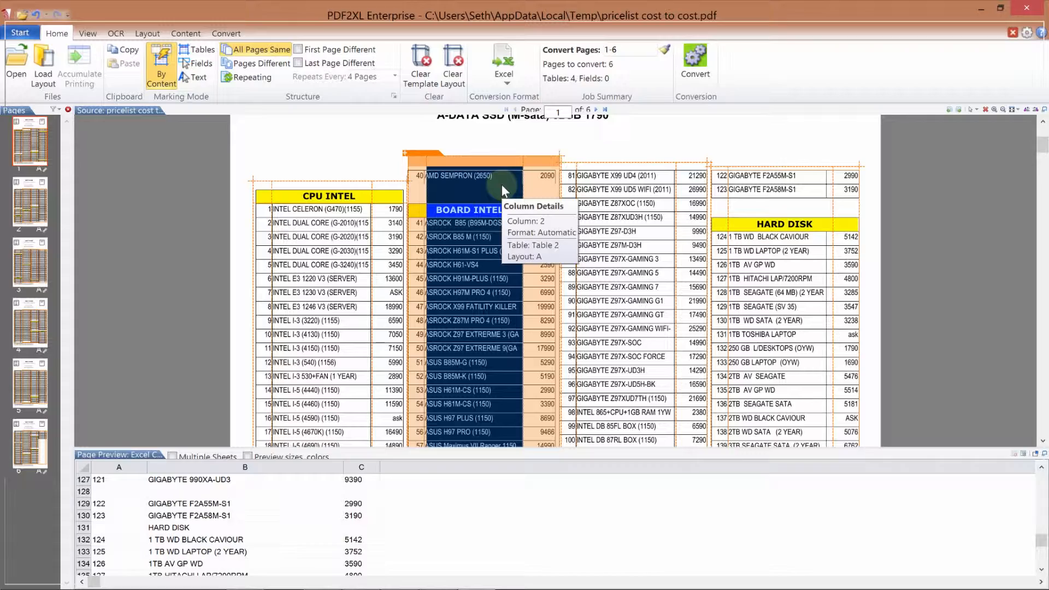
right_click(482, 190)
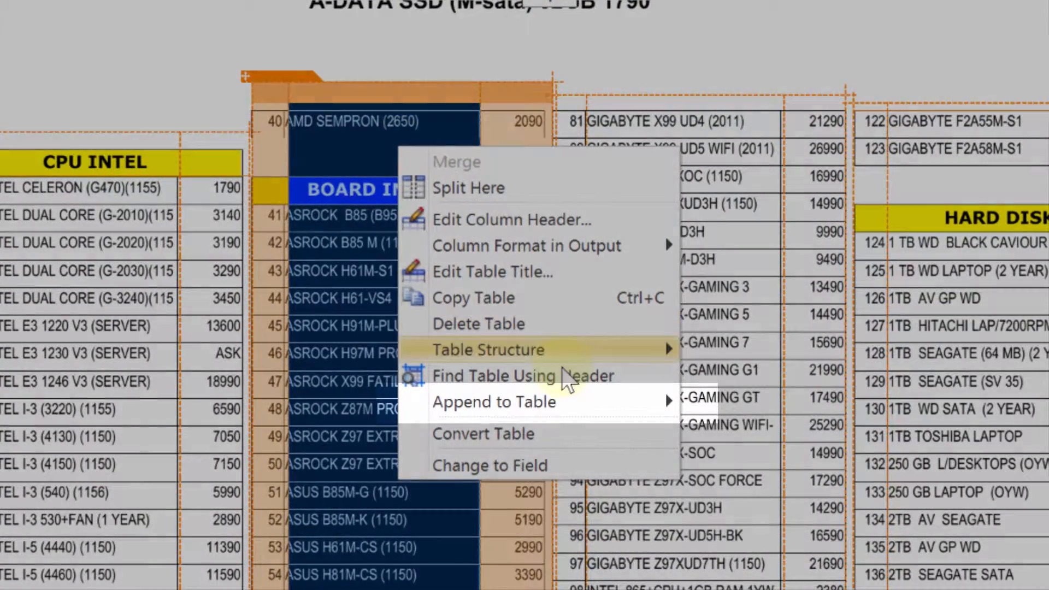
mouse_move(557, 411)
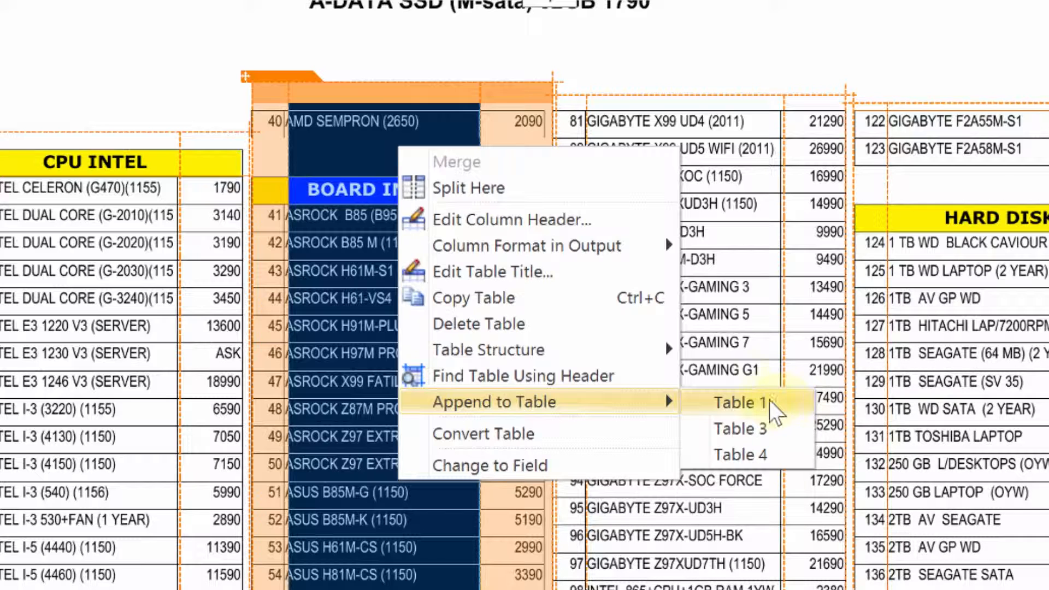
click(757, 403)
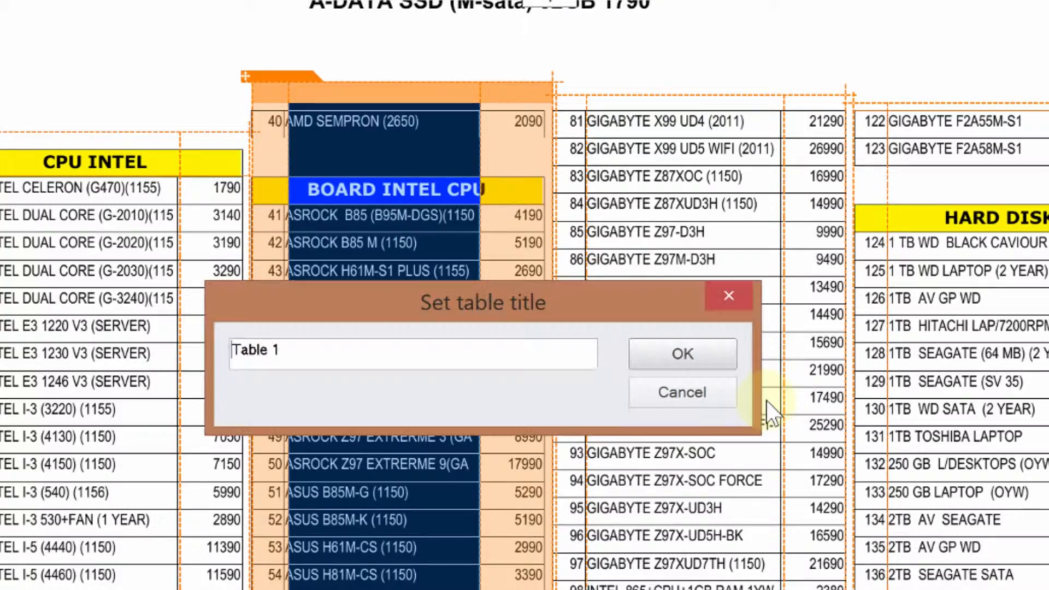
click(683, 355)
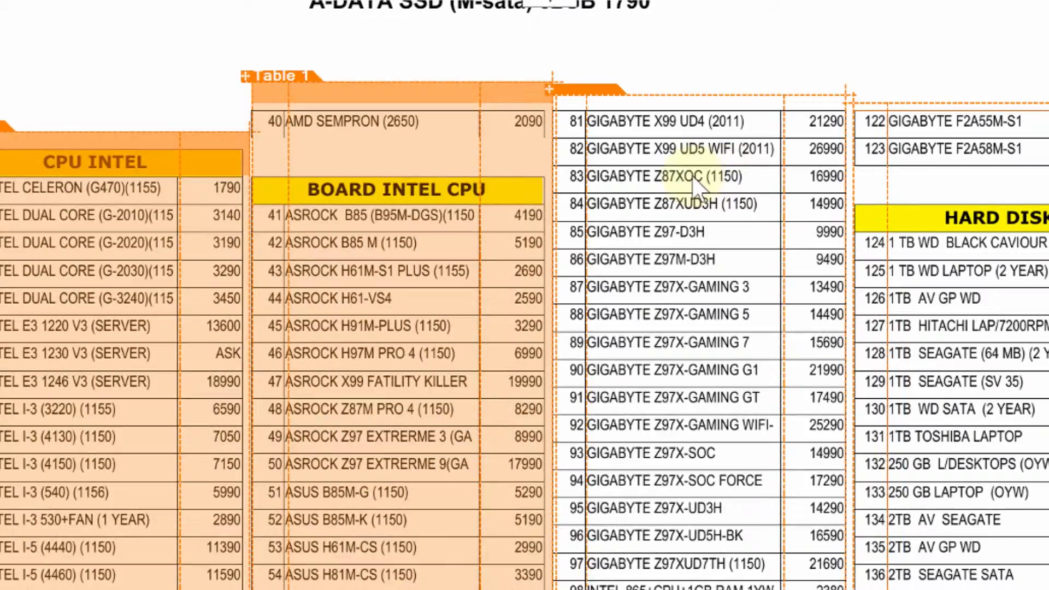
Step: Append the table that starts at item 81 to Table 1
click(692, 176)
right_click(692, 174)
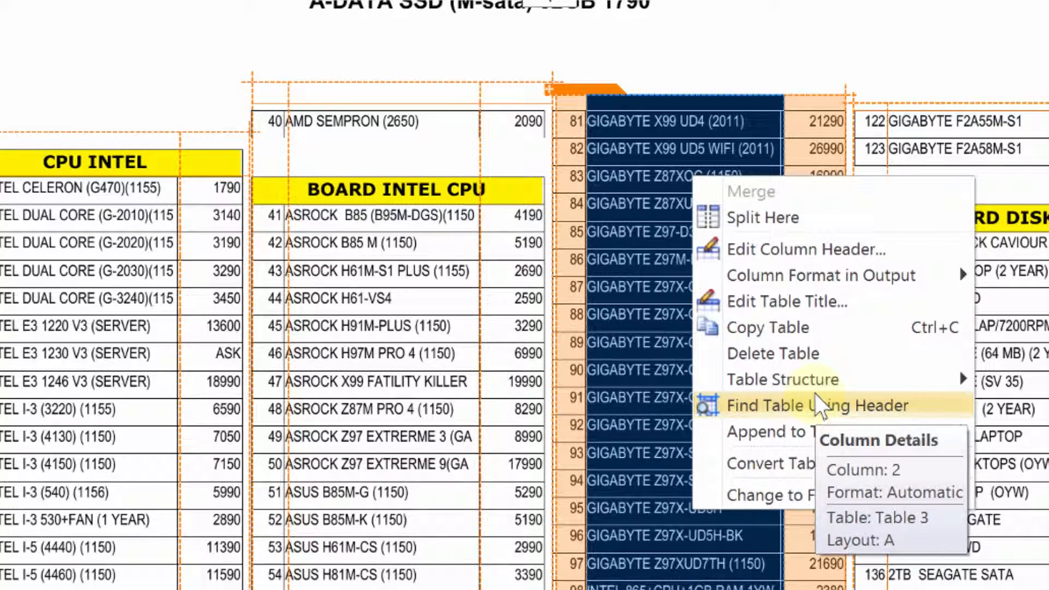
mouse_move(820, 377)
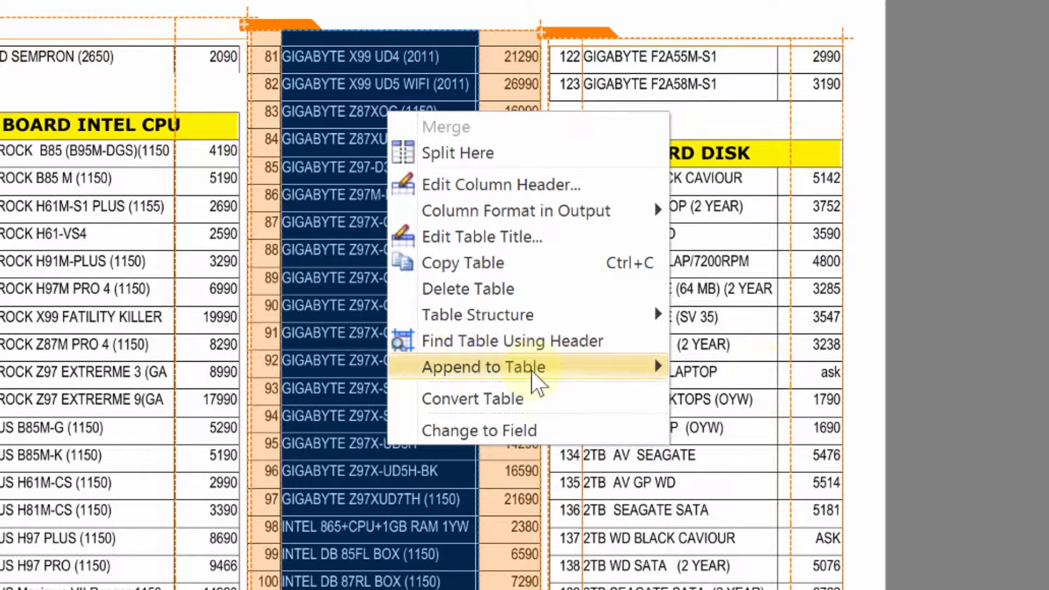
mouse_move(634, 366)
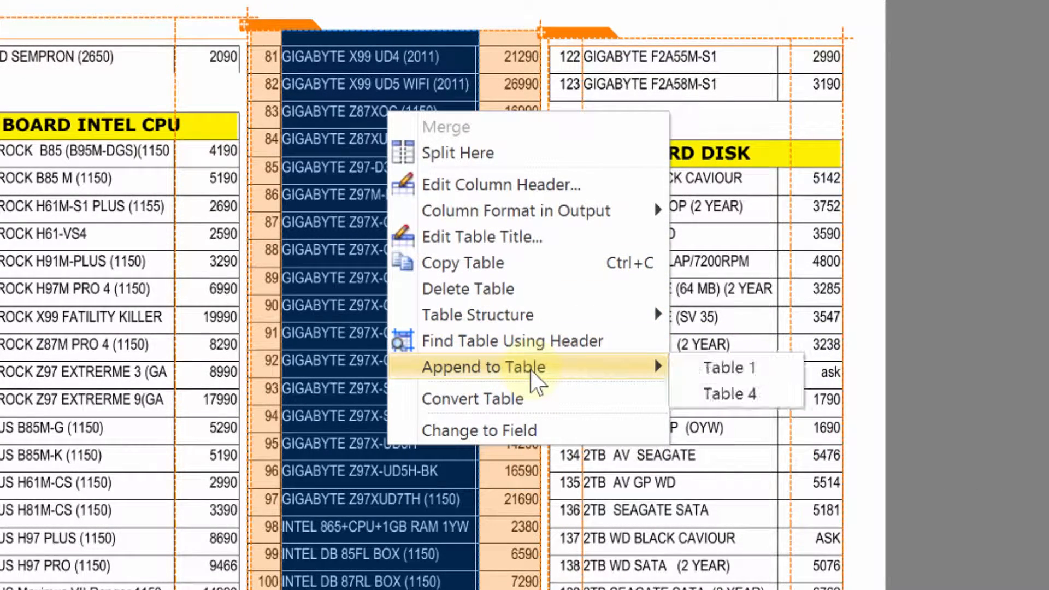
click(750, 374)
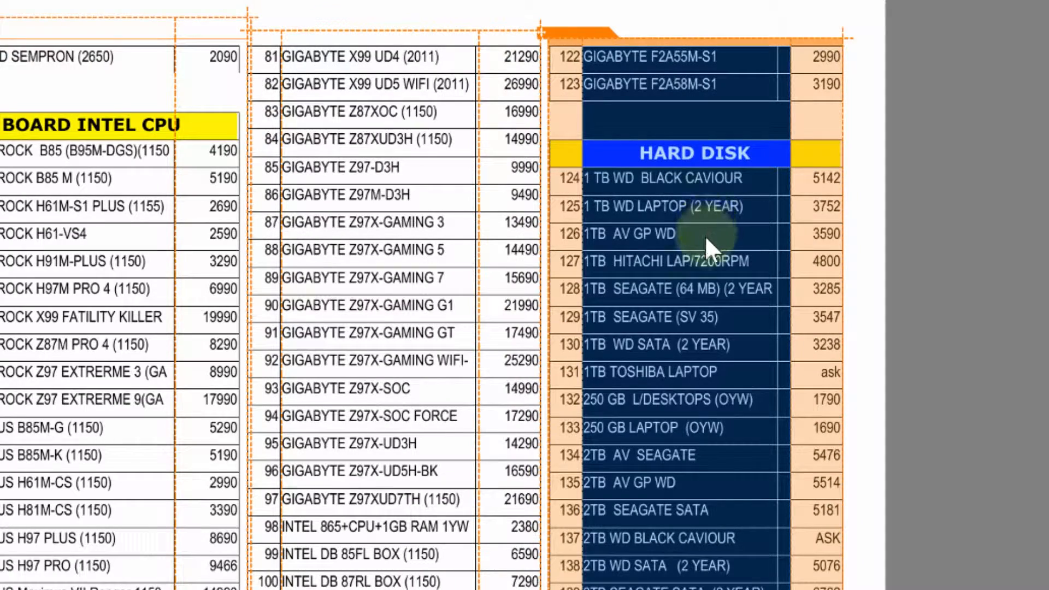
Step: Append the HARD DISK table to Table 1 and convert pages 1-6 to an Excel workbook
right_click(705, 235)
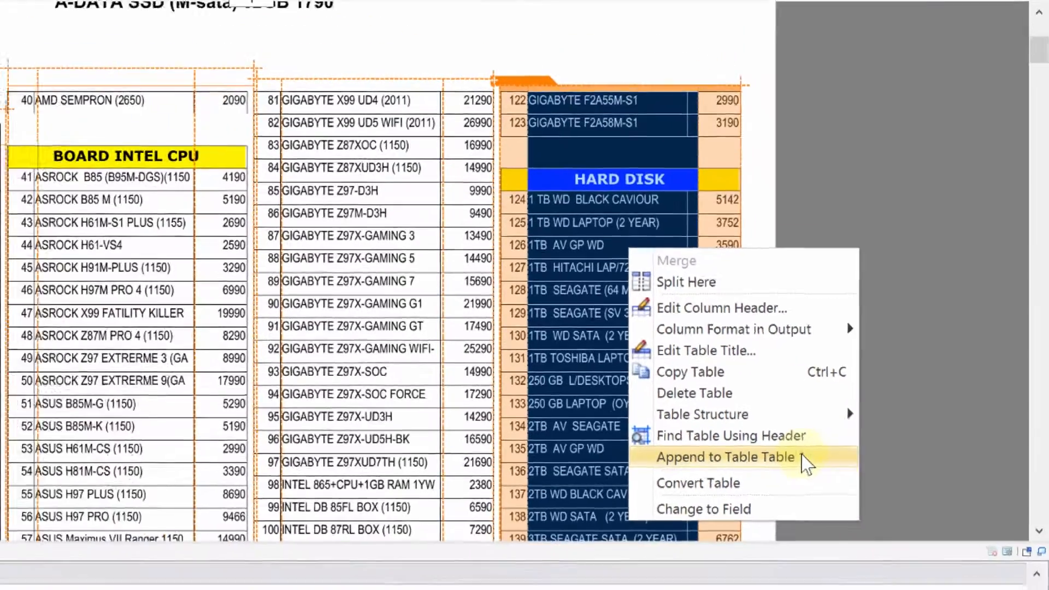
click(747, 492)
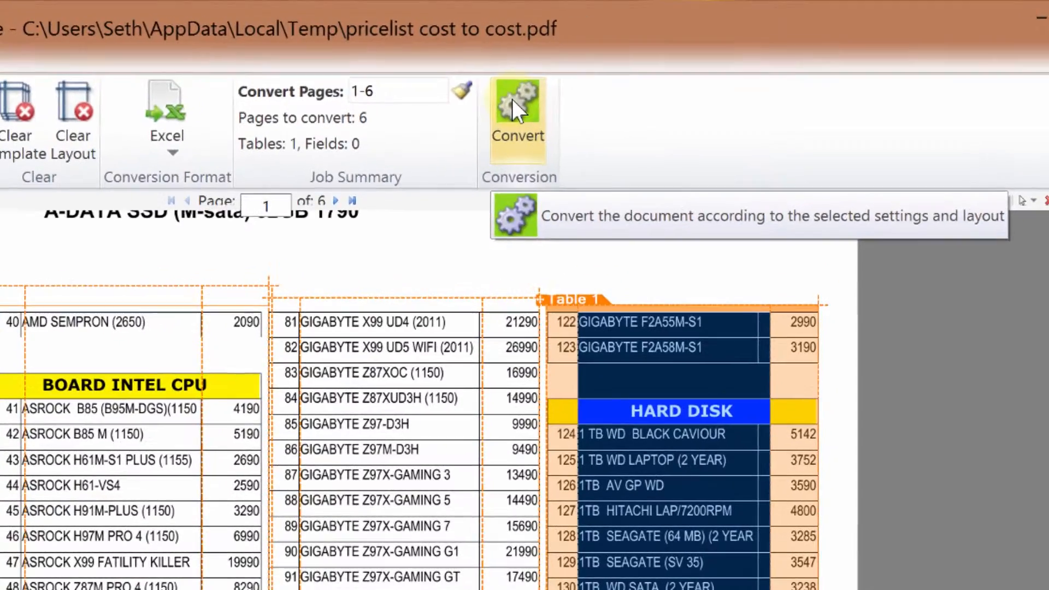
click(514, 104)
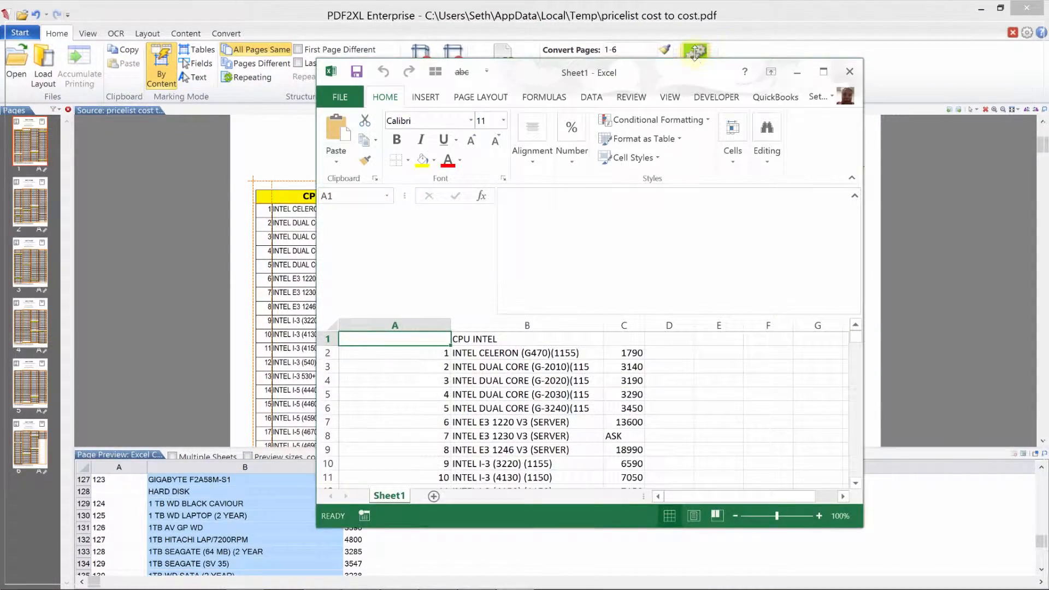
click(830, 72)
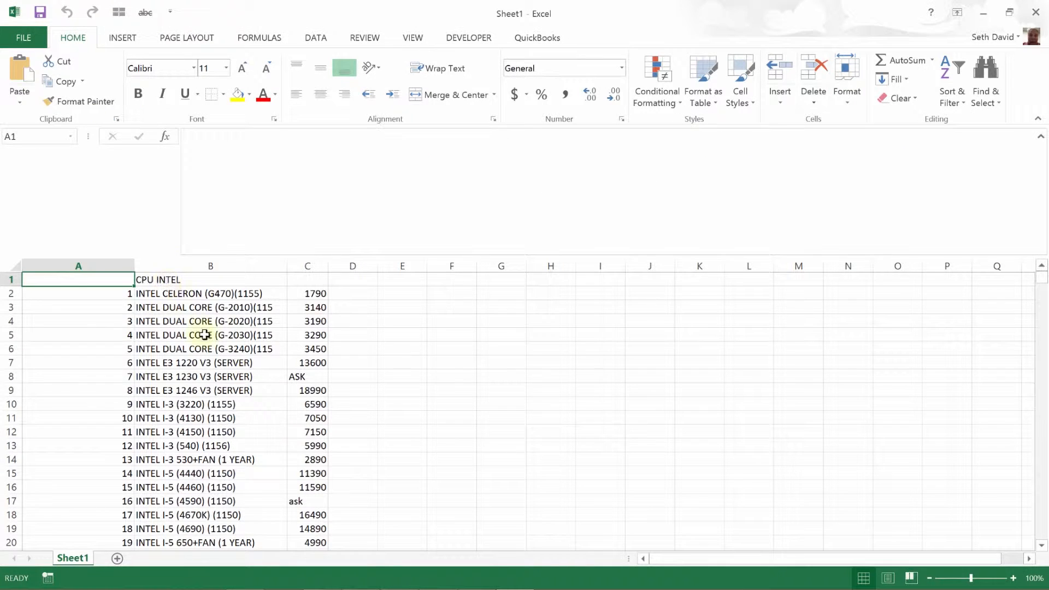
Step: Examine the CPU INTEL and CPU AMD category headings among the descriptions in column B of the converted sheet
click(247, 282)
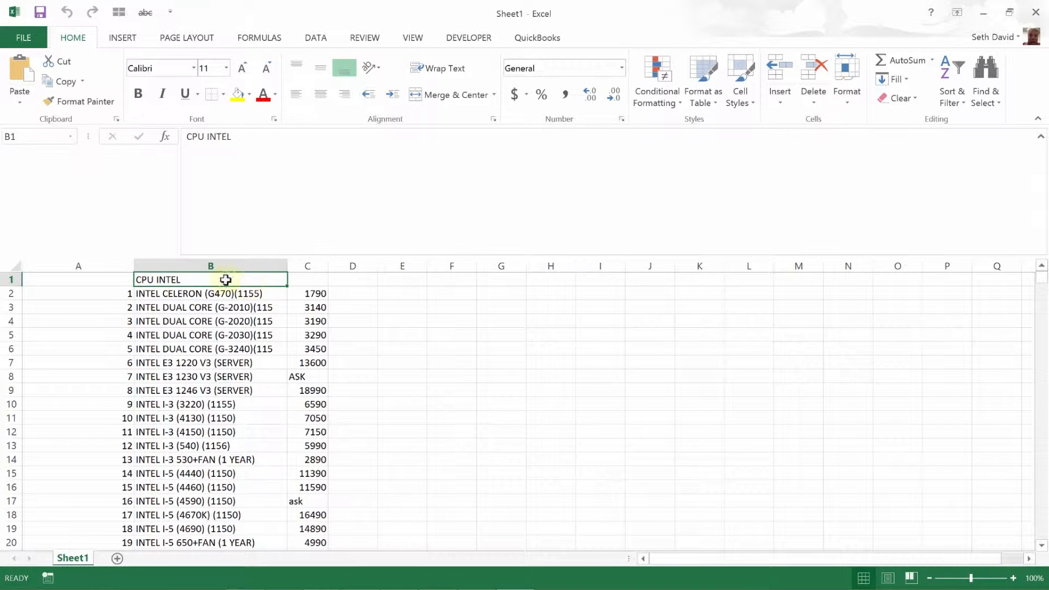
scroll(207, 361, down, 7)
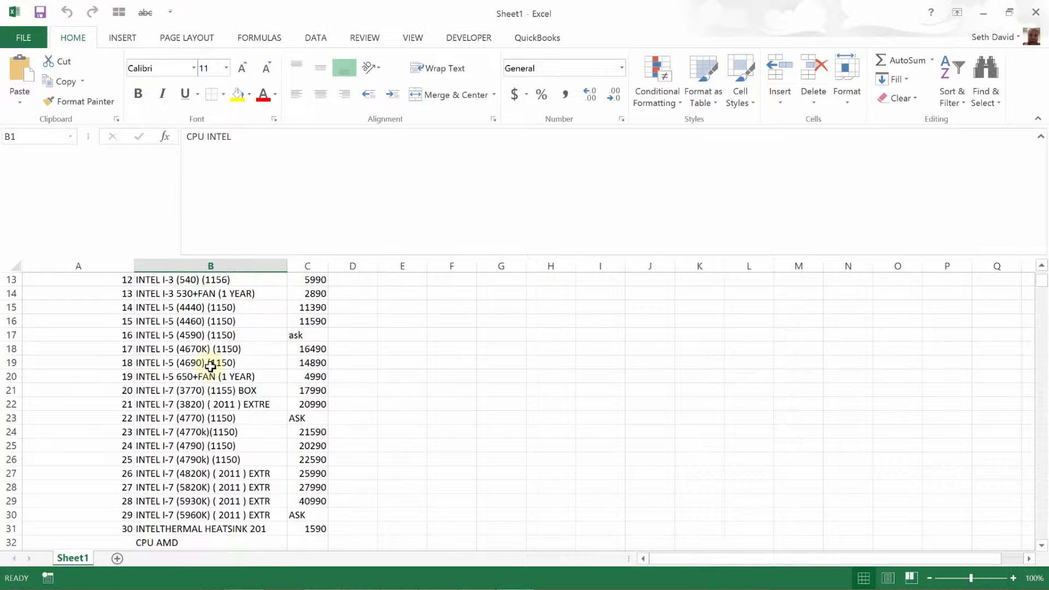
drag(175, 427, 204, 414)
click(192, 416)
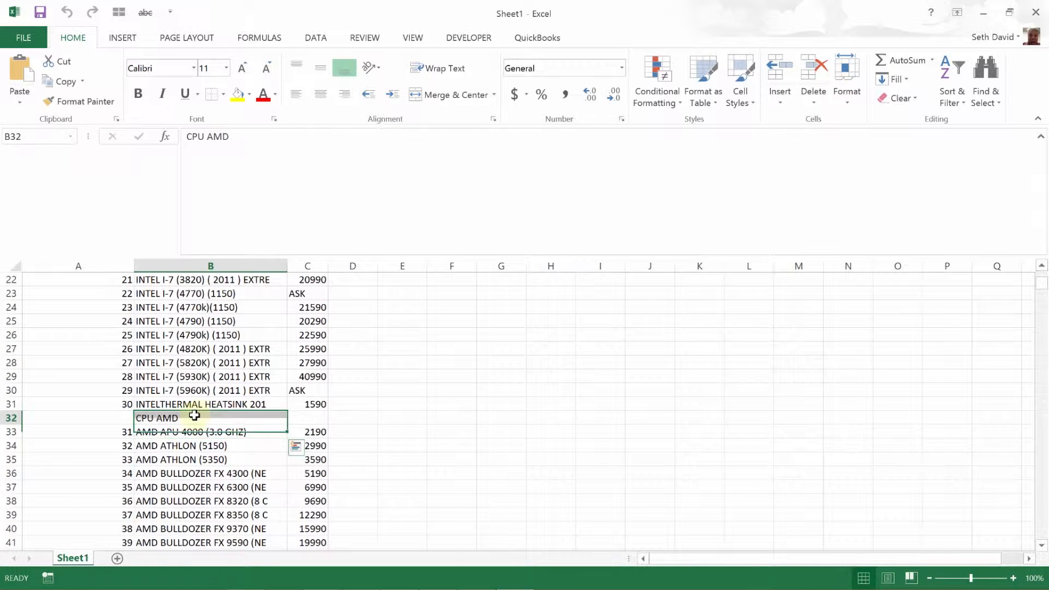
scroll(194, 416, up, 7)
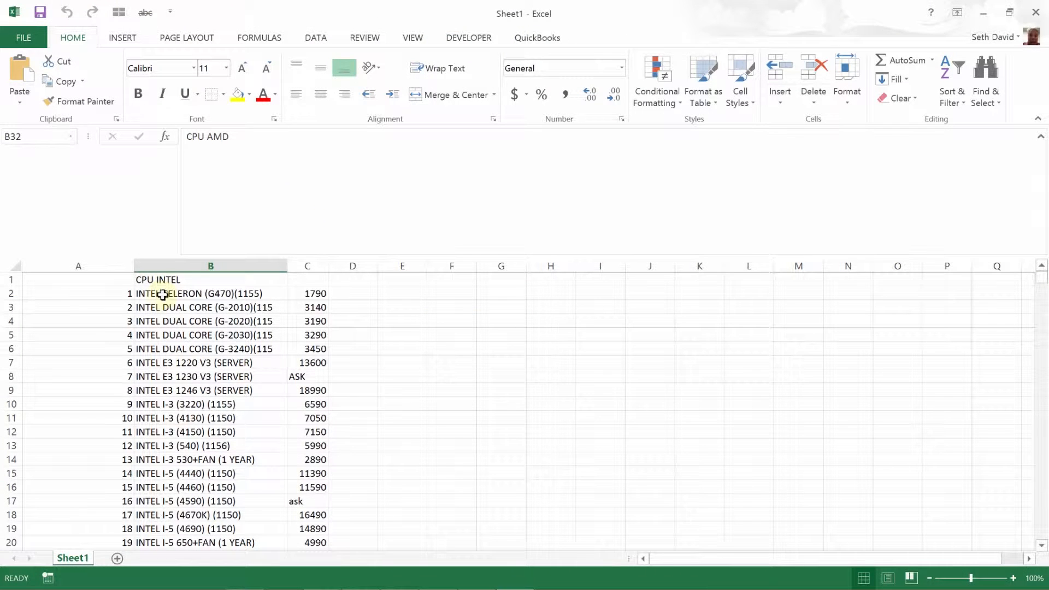
click(164, 279)
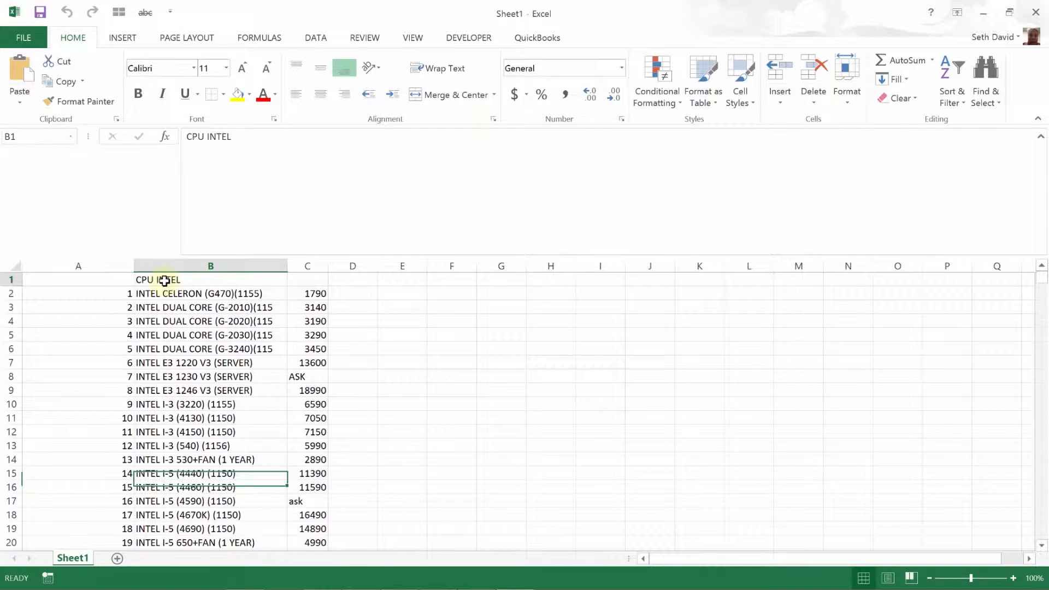
Step: Check where the CPU INTEL item numbers in column A break off ahead of the CPU AMD heading
click(121, 294)
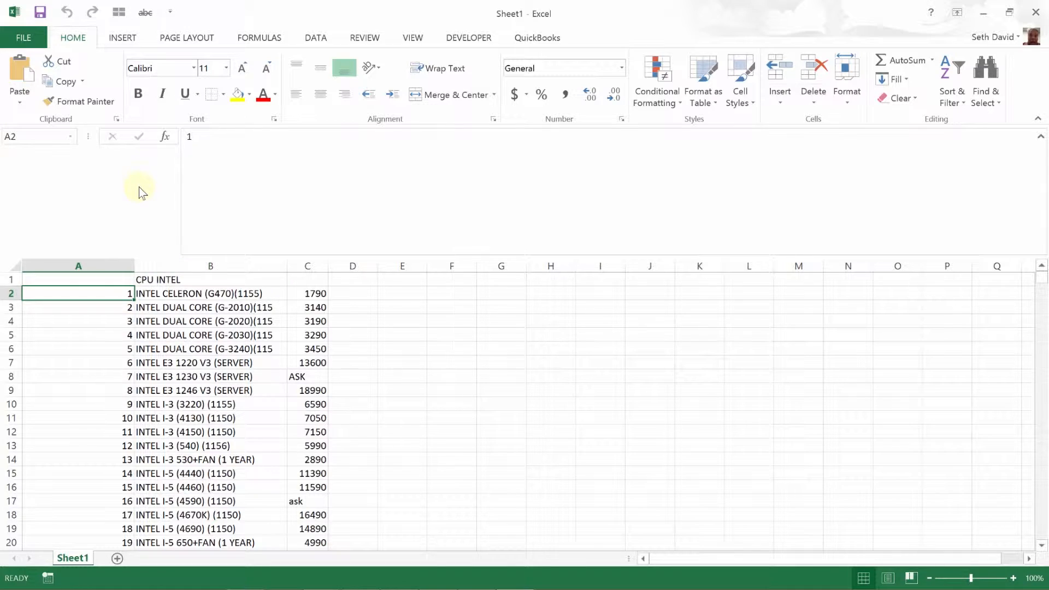
key(ctrl+Down)
key(Down)
key(Down)
key(Down)
key(Down)
key(Up)
key(Up)
key(Up)
key(Up)
key(Right)
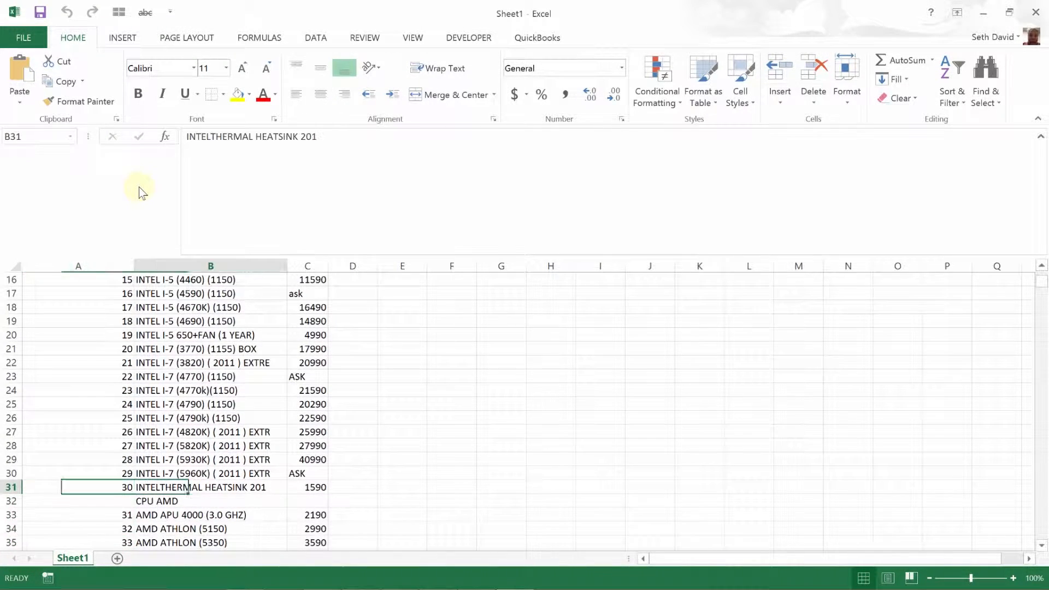
Step: Insert a blank column between the item numbers and the descriptions
key(ctrl+Up)
key(Down)
key(ctrl+shift+Down)
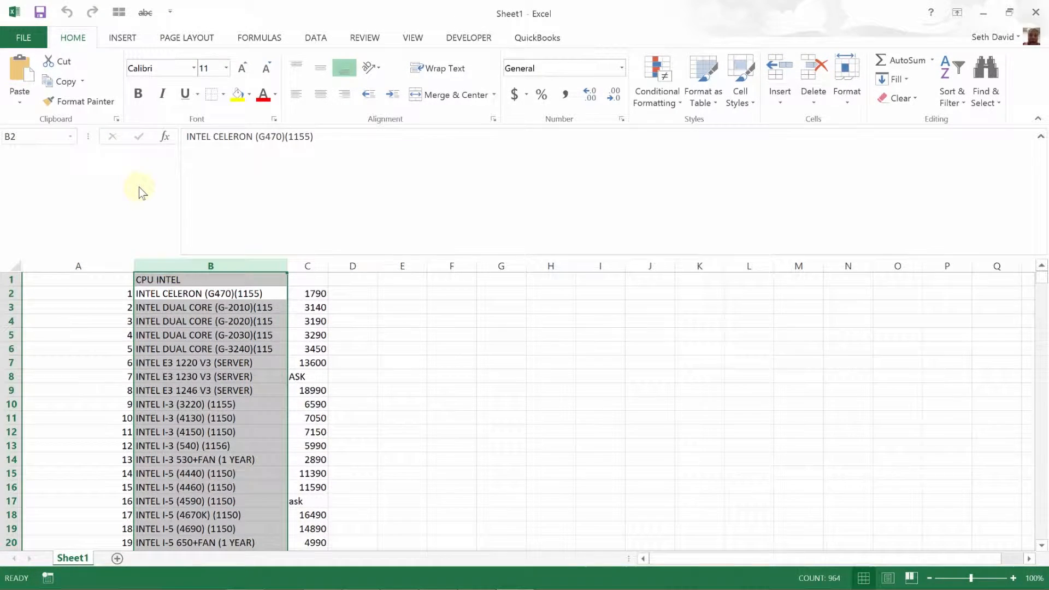
key(ctrl+plus)
Step: Copy the CPU INTEL heading into B2:B31 as the category of items 1 to 30
key(Right)
key(Up)
key(ctrl+c)
key(Left)
key(Left)
key(ctrl+Down)
key(ctrl+Down)
key(Right)
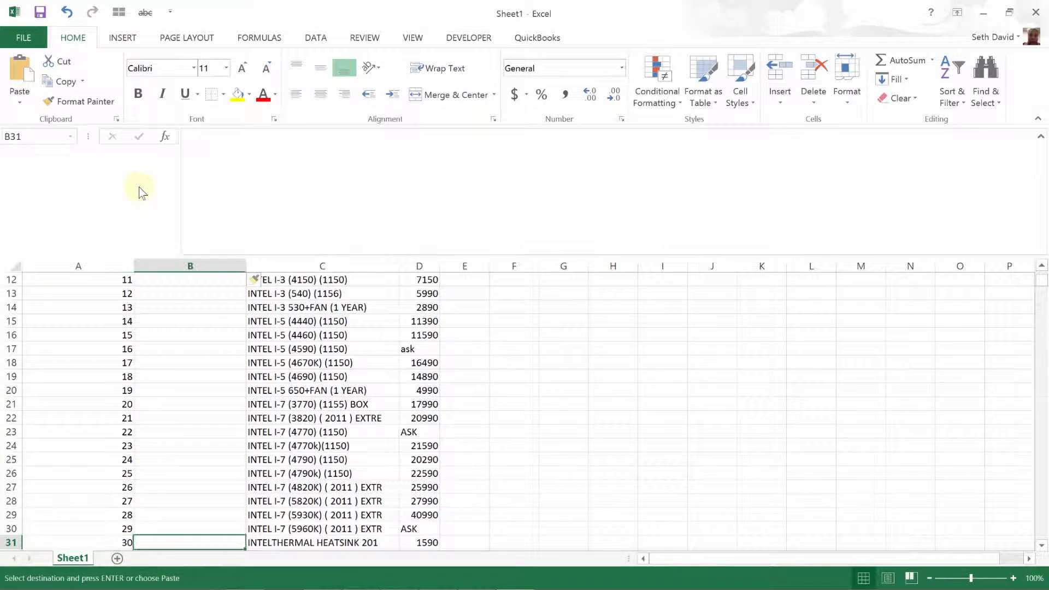
key(ctrl+shift+Up)
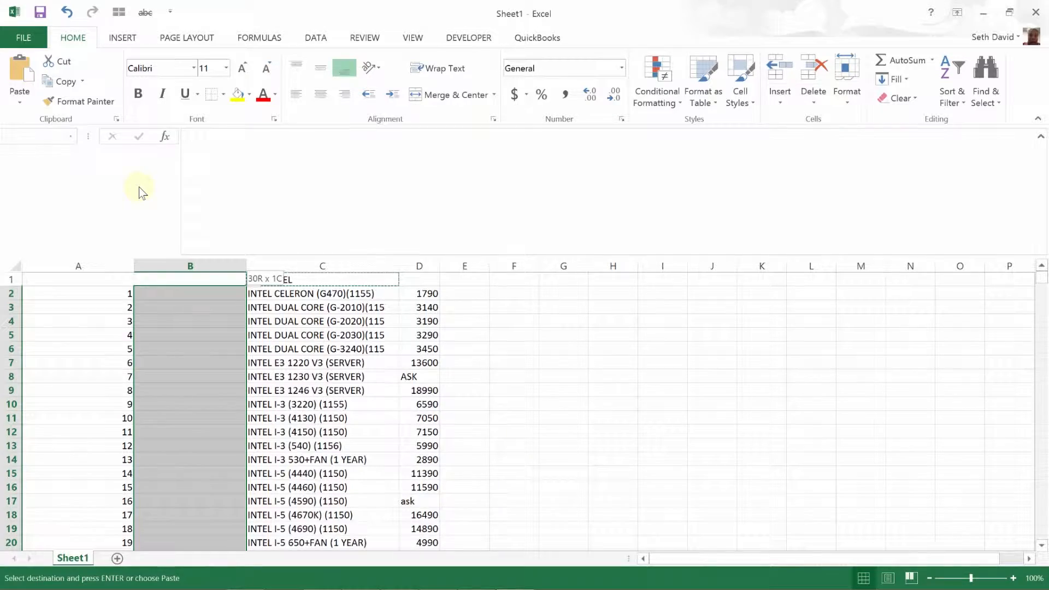
key(ctrl+v)
Step: Delete row 1, which holds the leftover CPU INTEL heading
key(ctrl+Up)
key(Up)
key(shift+space)
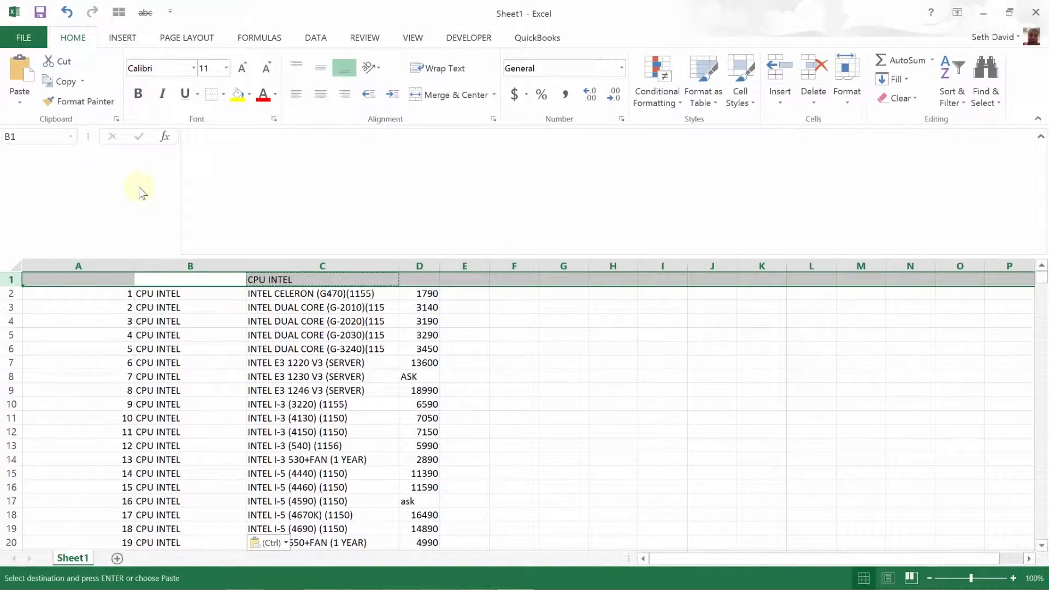
key(ctrl+minus)
Step: Check the end of the CPU INTEL group and the rows that follow it for the next category heading
key(ctrl+Down)
key(Down)
key(Down)
key(Down)
key(Up)
key(Up)
key(Right)
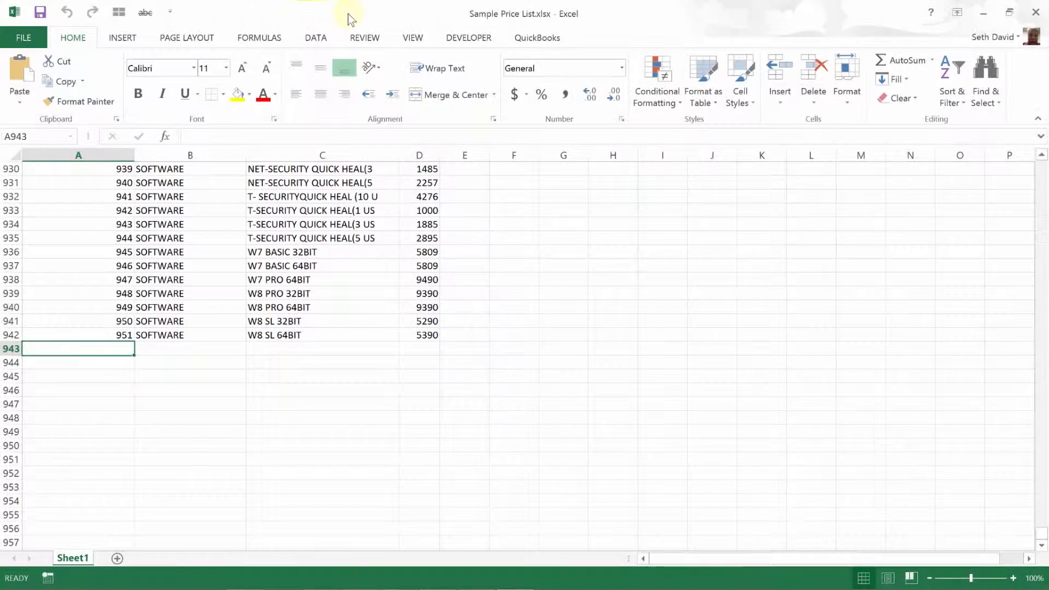
Step: Examine the first and last rows of the categorized item list in Sample Price List.xlsx
key(Up)
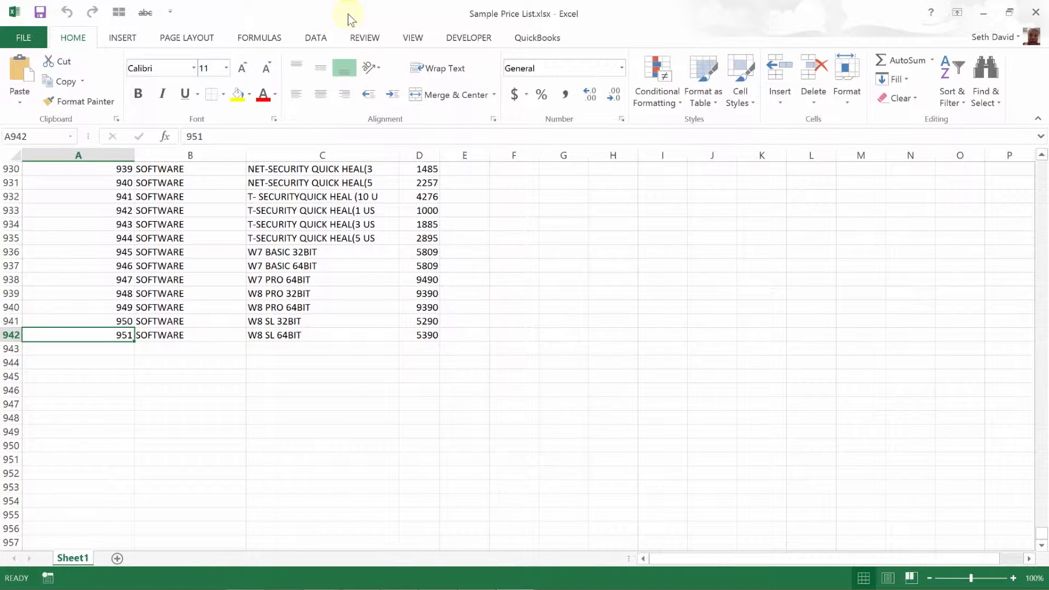
key(ctrl+Home)
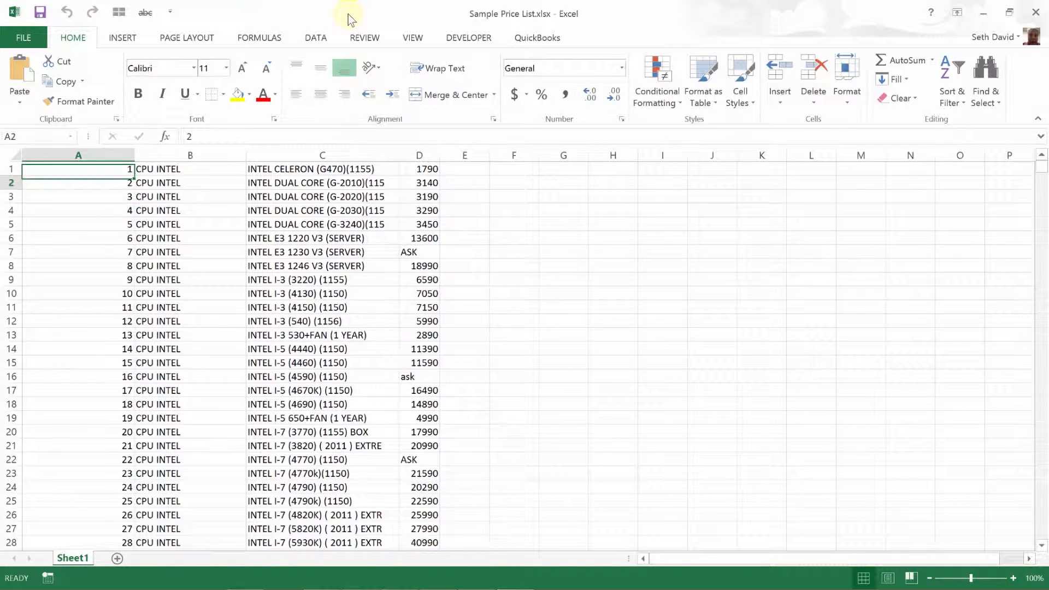
key(ctrl+Down)
key(Down)
key(Down)
key(Up)
key(Up)
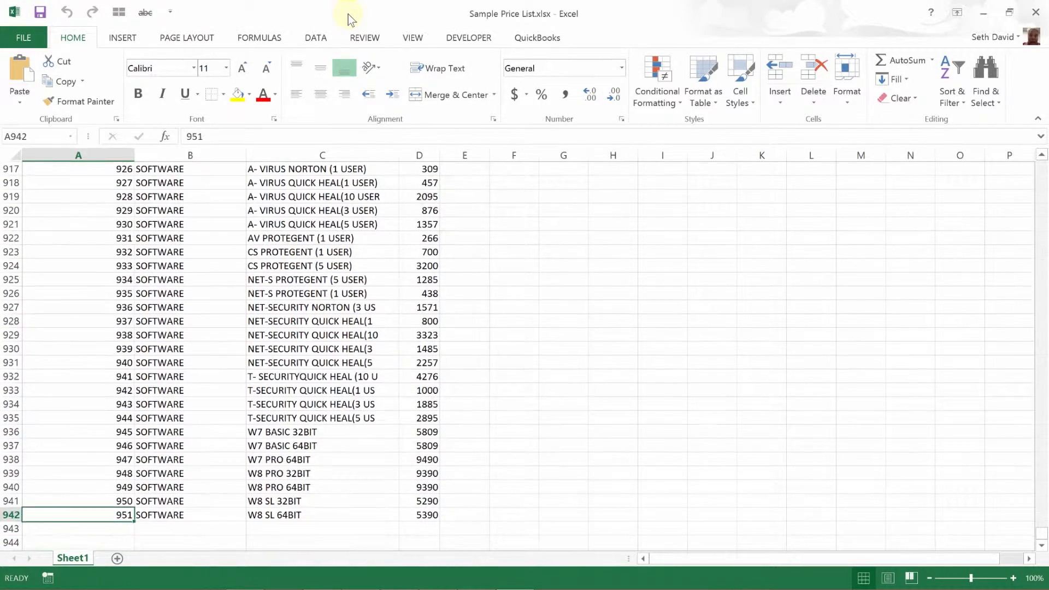
key(ctrl+Up)
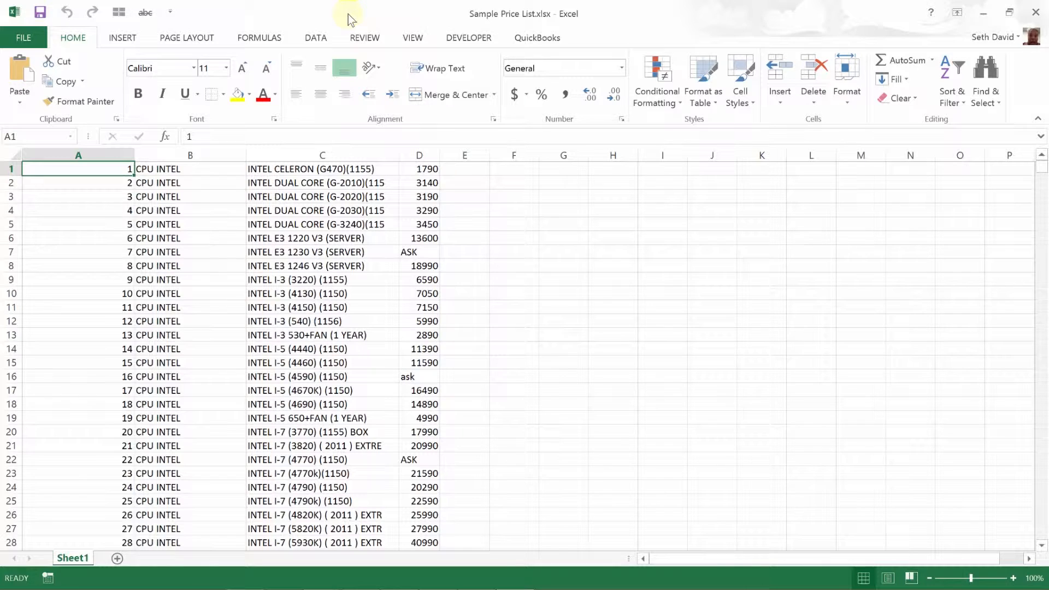
Step: Insert a blank column before the item numbers and enter =B2-B1 in cell A2
key(ctrl+shift+Down)
key(ctrl+shift+plus)
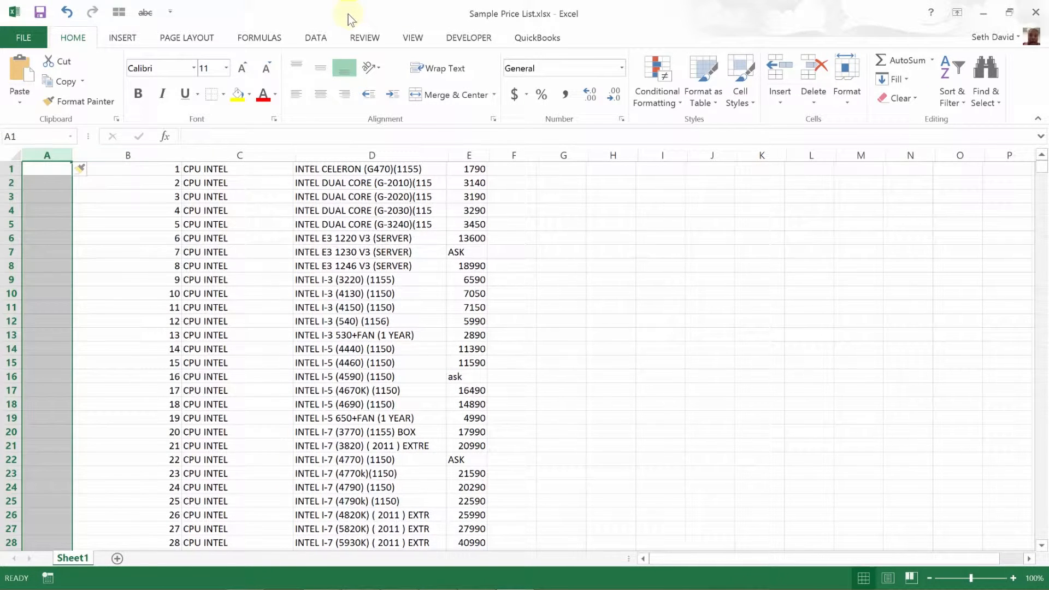
key(Down)
text(=)
key(Right)
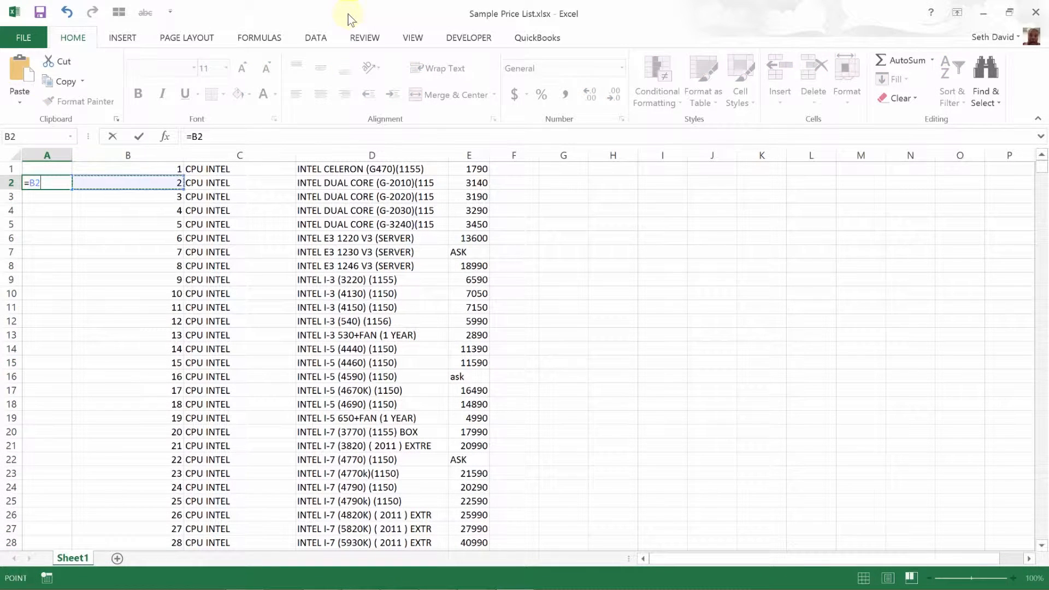
text(-)
key(Up)
key(Return)
Step: Copy the difference formula from A2 down column A through row 942
key(Up)
key(ctrl+c)
key(Right)
key(ctrl+Down)
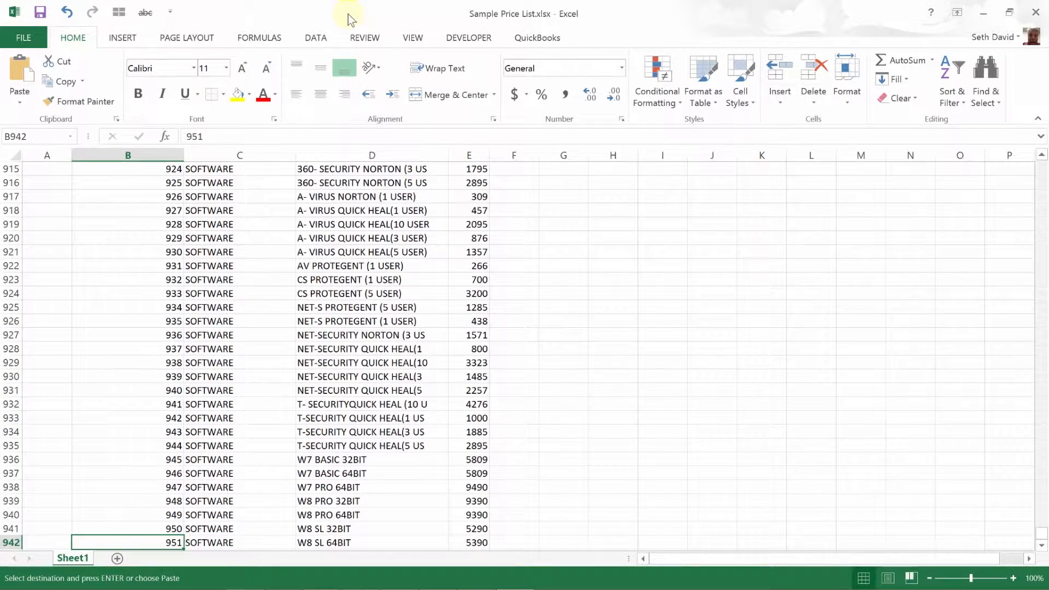
key(Left)
key(ctrl+shift+Up)
key(shift+Down)
key(ctrl+v)
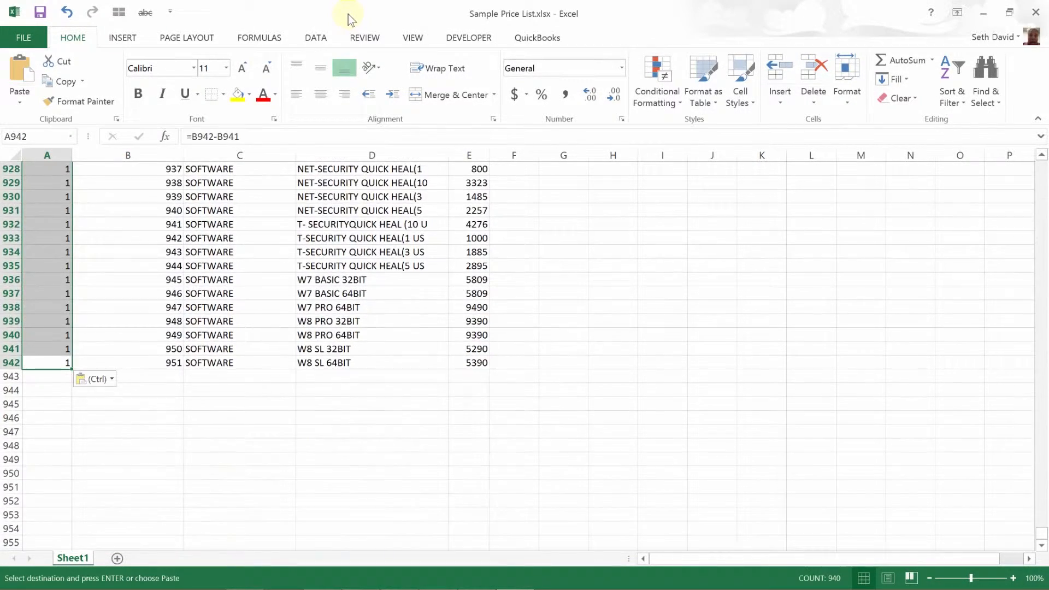
Step: Check the difference values down column A from row 2 onward for gaps in the item numbering
key(ctrl+Home)
key(Down)
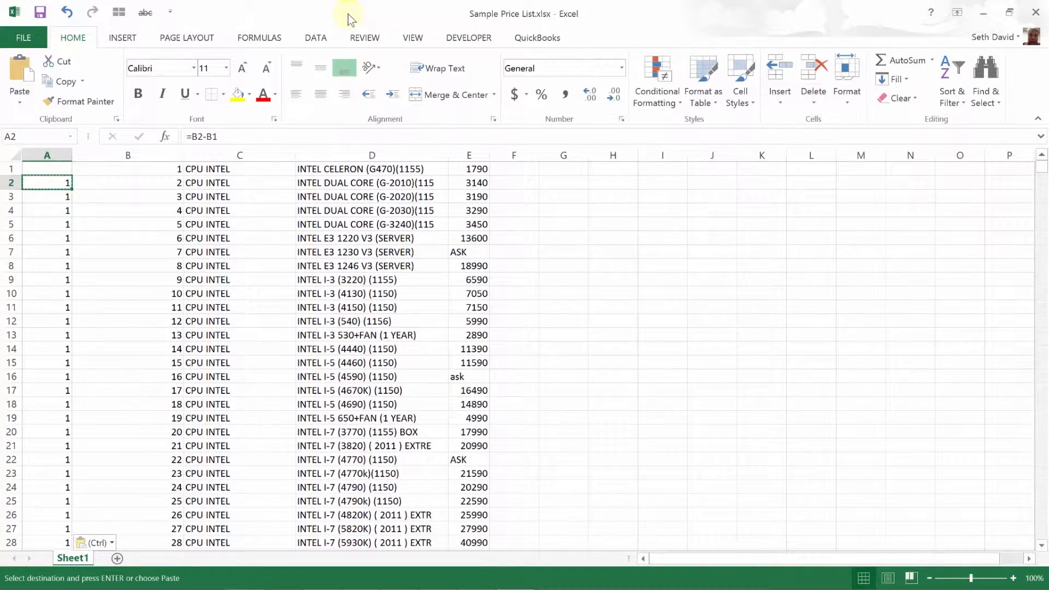
key(Down)
key(Down)
key(Down)
key(Down)
key(Down)
key(Down)
key(Down)
key(Down)
key(Down)
key(Down)
key(Down)
key(Down)
key(Down)
key(Down)
key(Down)
key(Down)
key(Down)
key(Down)
key(Down)
key(Down)
key(Down)
key(Down)
key(Down)
key(Down)
key(Down)
key(Down)
key(Down)
key(Down)
key(Down)
key(Down)
key(Down)
key(Down)
key(Down)
key(Down)
key(Down)
key(Down)
key(Down)
key(Down)
key(Down)
key(Down)
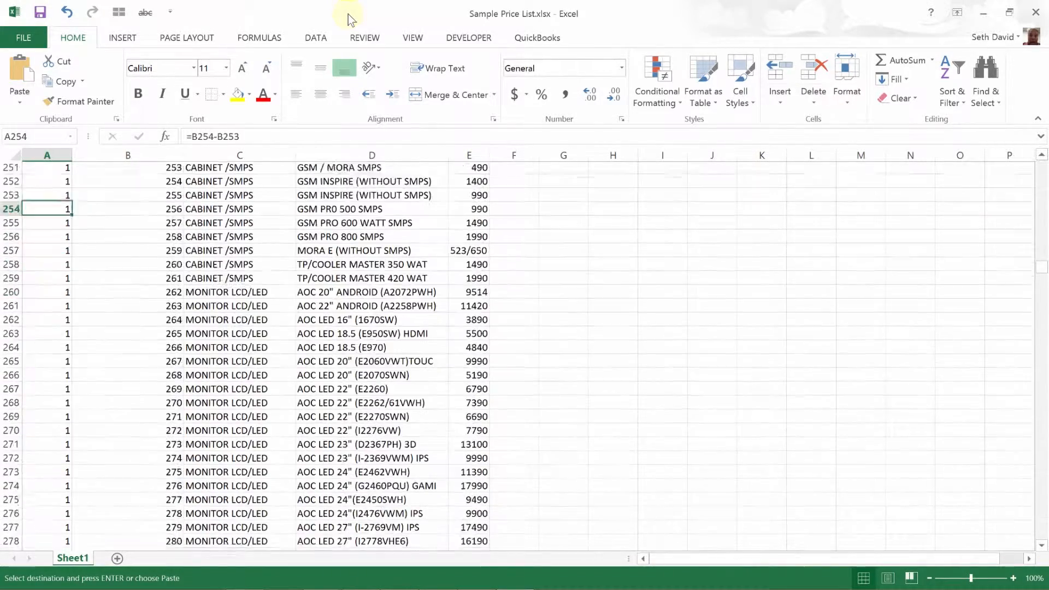
key(Down)
key(Down)
key(Down)
key(Down)
key(Down)
key(Down)
key(Down)
key(Down)
key(Down)
key(Down)
key(Down)
key(Down)
key(Down)
key(Down)
key(Down)
key(Down)
key(Down)
key(Down)
key(Down)
key(Down)
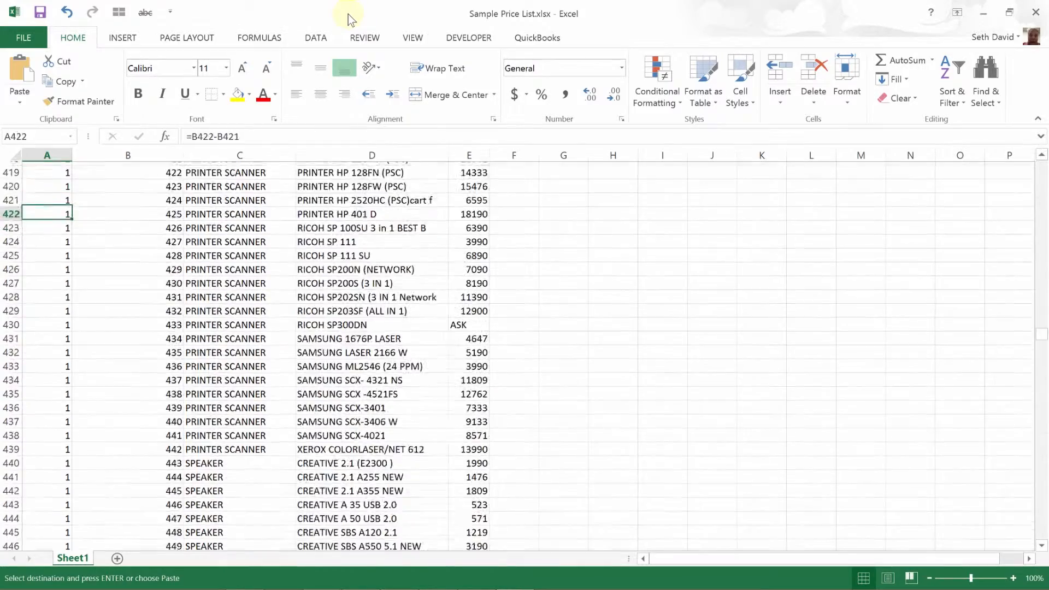
key(Down)
key(Down)
key(Down)
key(Down)
key(Down)
key(Down)
key(Down)
key(Down)
key(Down)
key(Down)
key(Down)
key(Down)
key(Down)
key(Down)
key(Down)
key(Down)
key(Down)
key(Down)
key(Down)
key(Down)
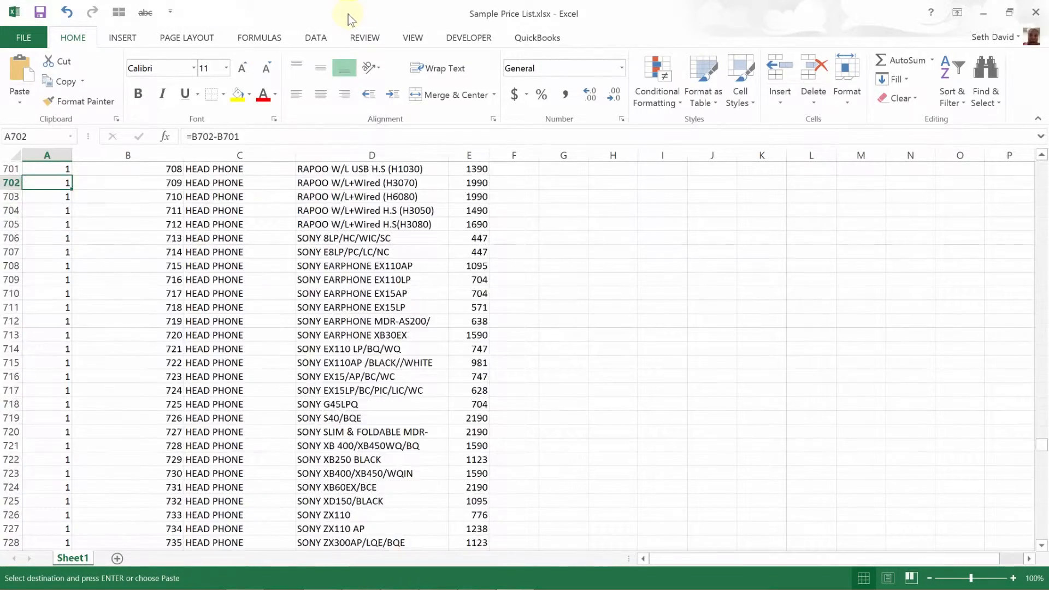
key(Page_Down)
key(Page_Down)
key(Page_Up)
key(Page_Up)
key(Page_Up)
Step: Delete the helper column A with the difference formulas and return to cell A1
key(ctrl+Home)
key(ctrl+space)
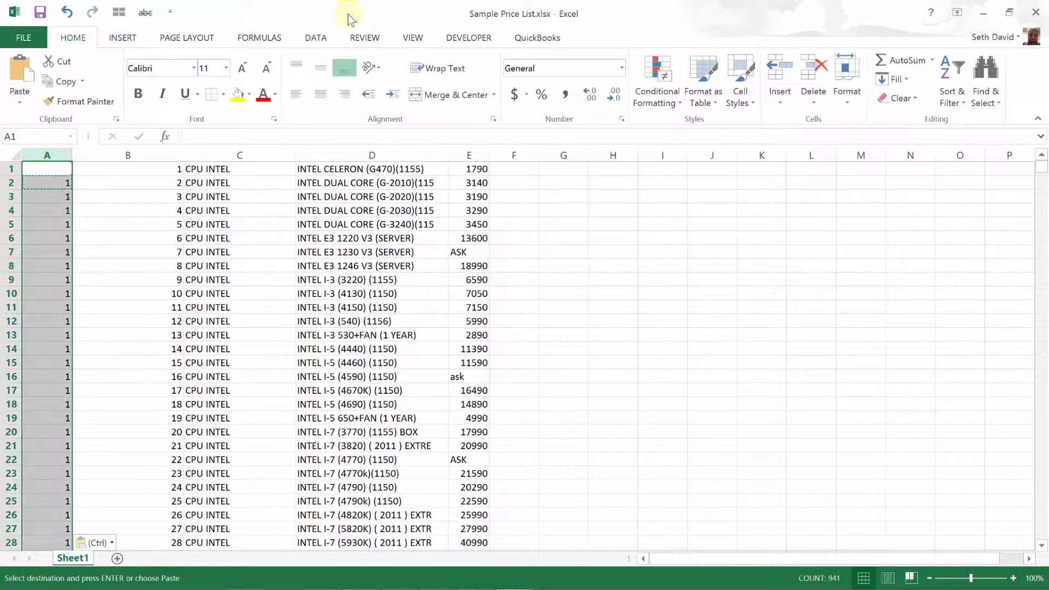
key(ctrl+minus)
key(ctrl+Home)
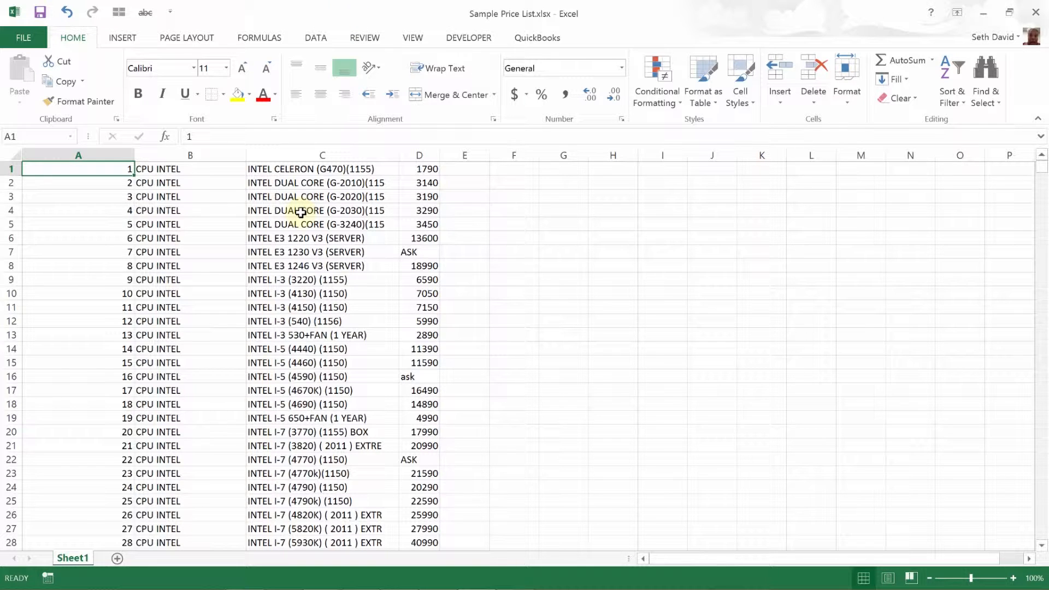
Step: Compare the source price list in PDF2XL Enterprise with the first and last rows of the item list in Excel
key(alt+Tab)
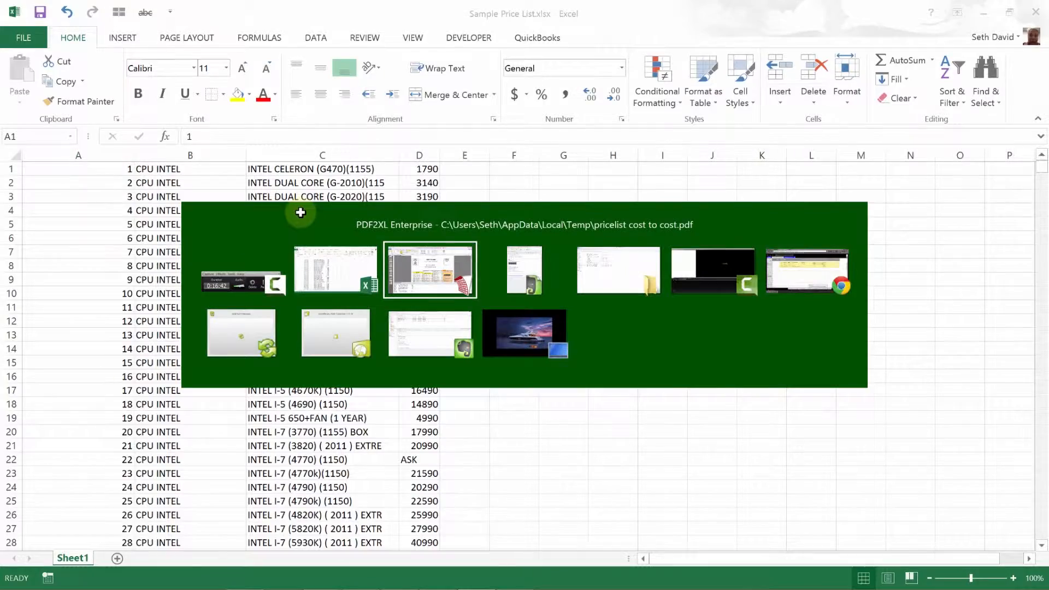
scroll(482, 299, down, 1)
scroll(482, 300, down, 3)
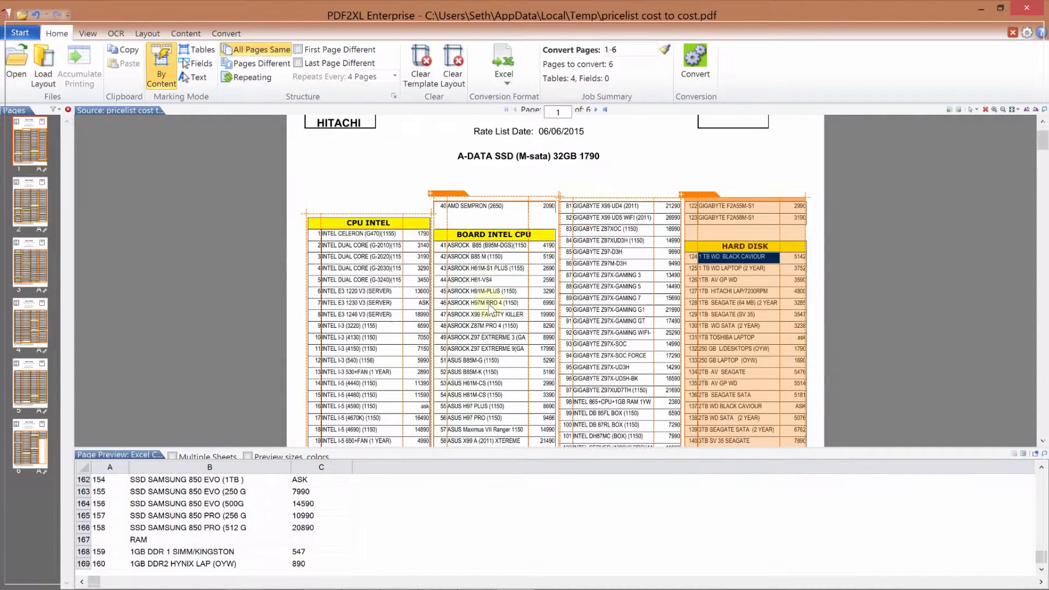
key(alt+Tab)
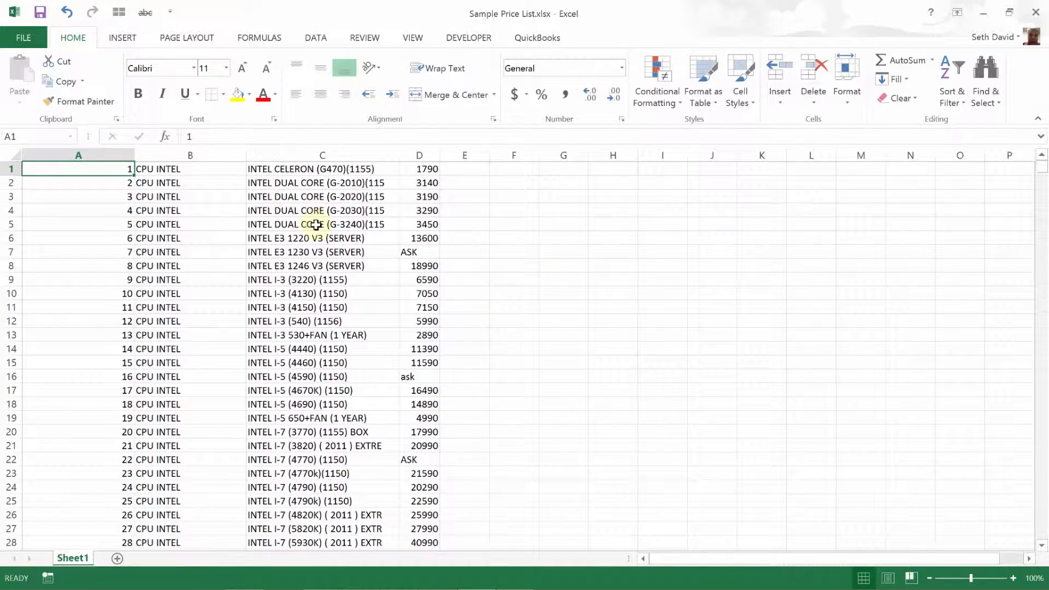
key(ctrl+Down)
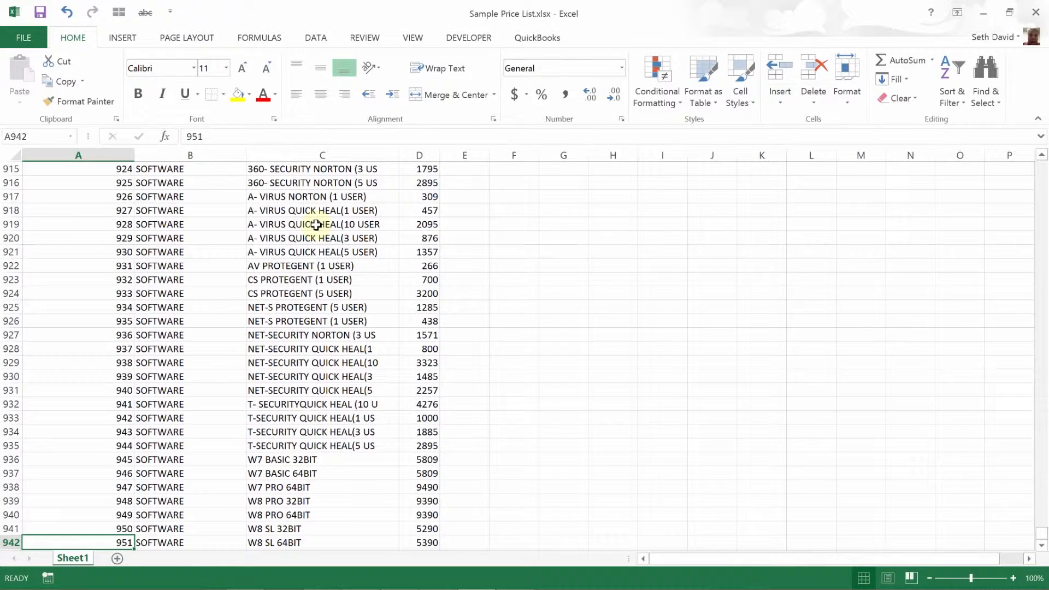
key(alt+Tab)
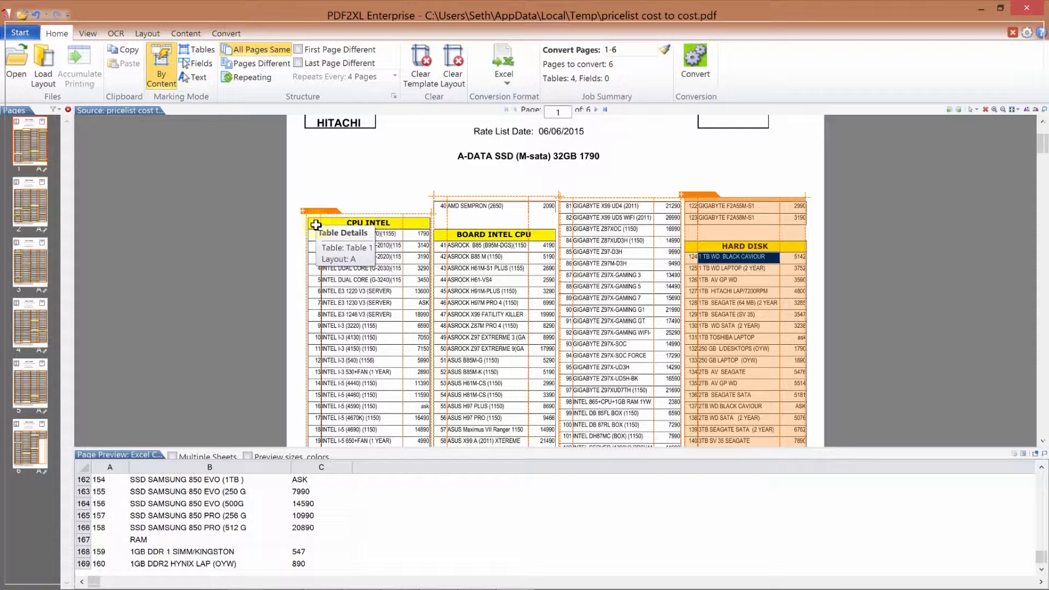
key(alt+Tab)
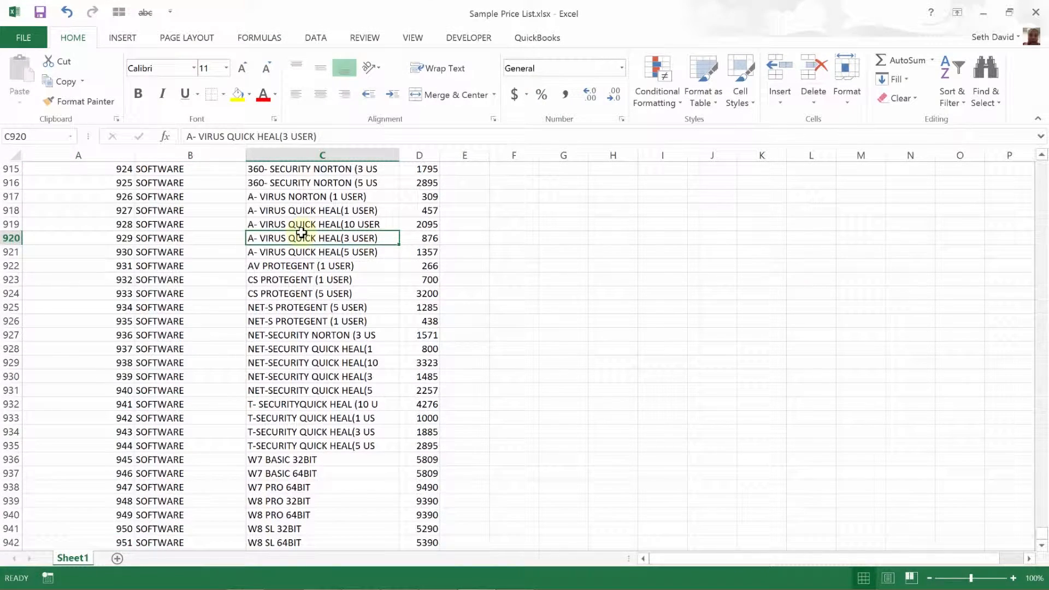
key(ctrl+Up)
key(ctrl+Up)
key(Left)
key(Left)
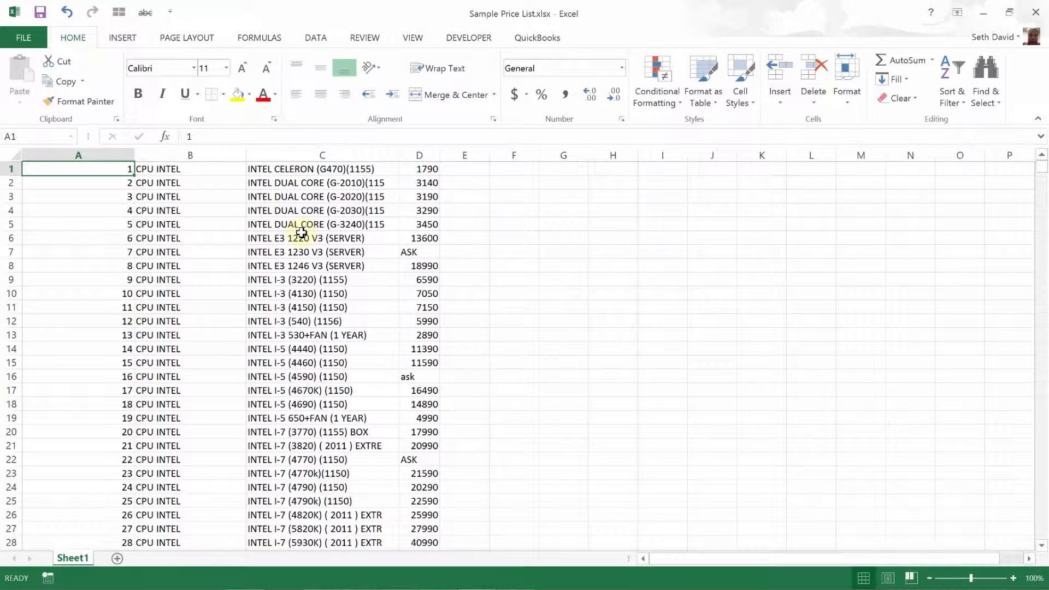
Step: Switch to PDF2XL Enterprise and view the save dialog for exporting the table layout as a .layoutx file, leaving it without saving
key(alt+Tab)
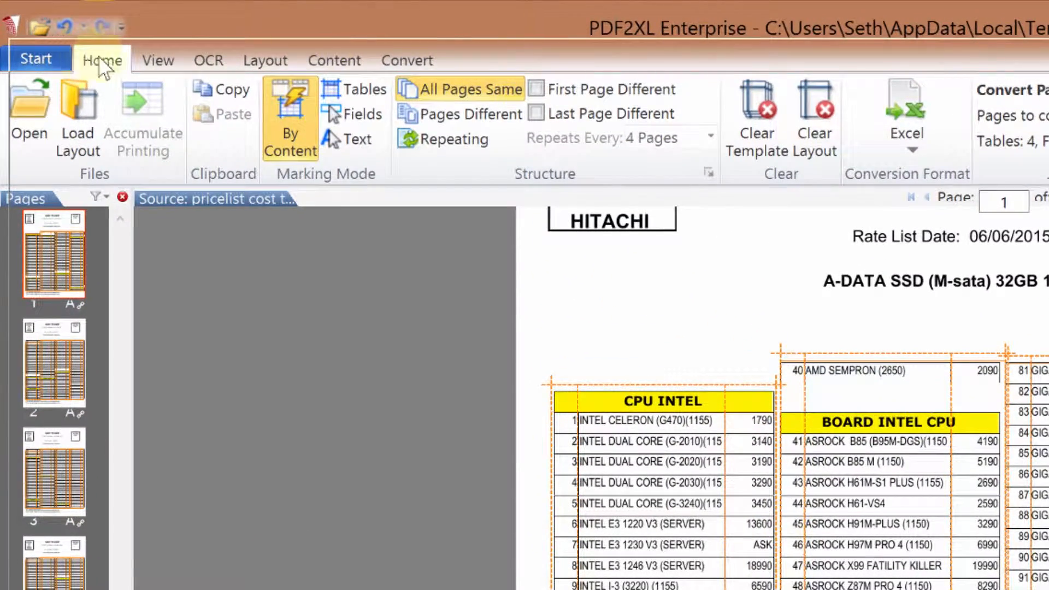
click(274, 62)
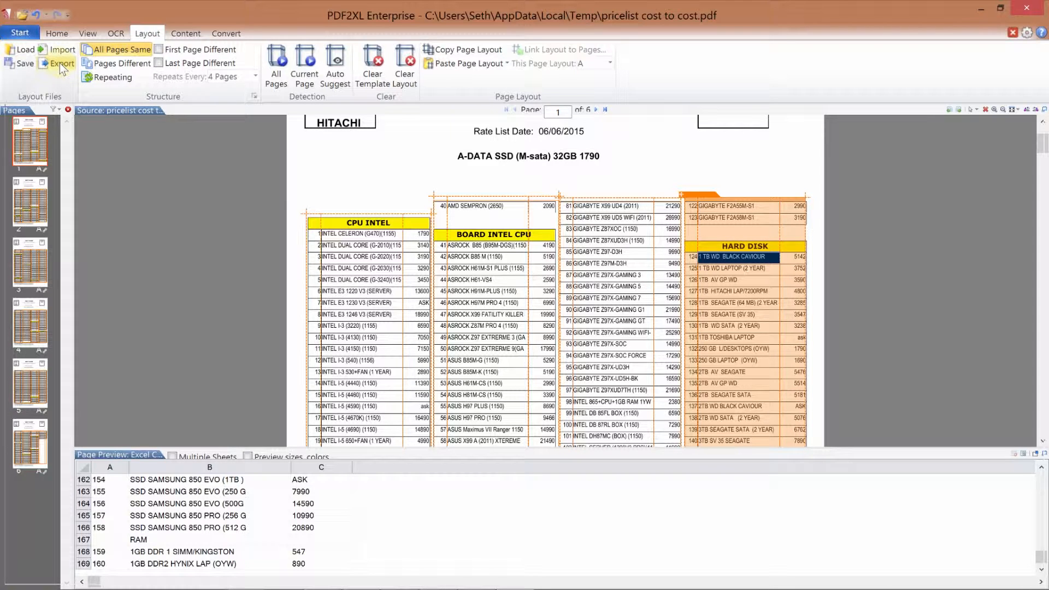
click(60, 63)
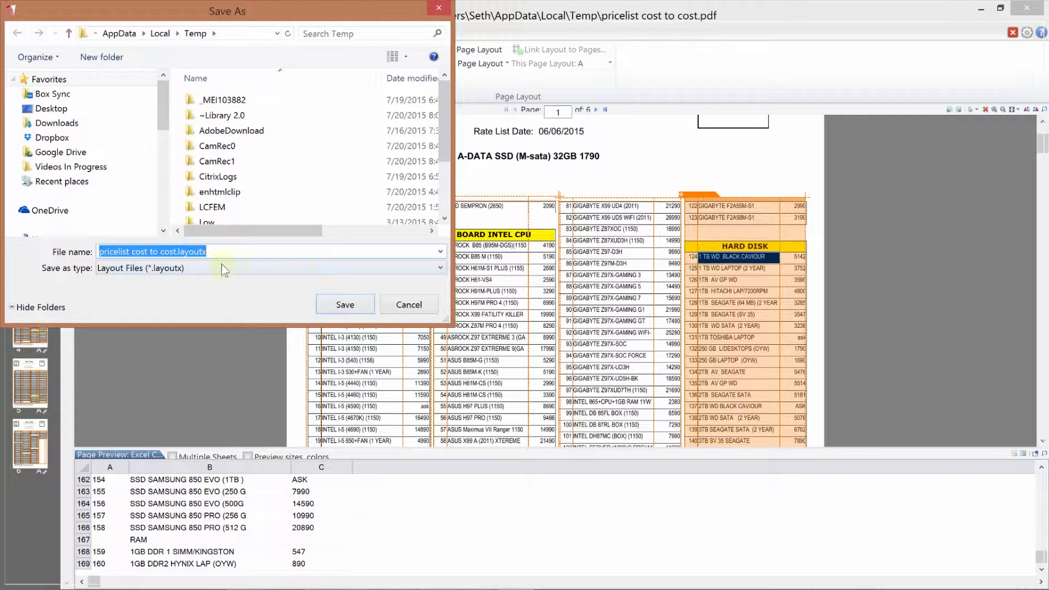
click(416, 309)
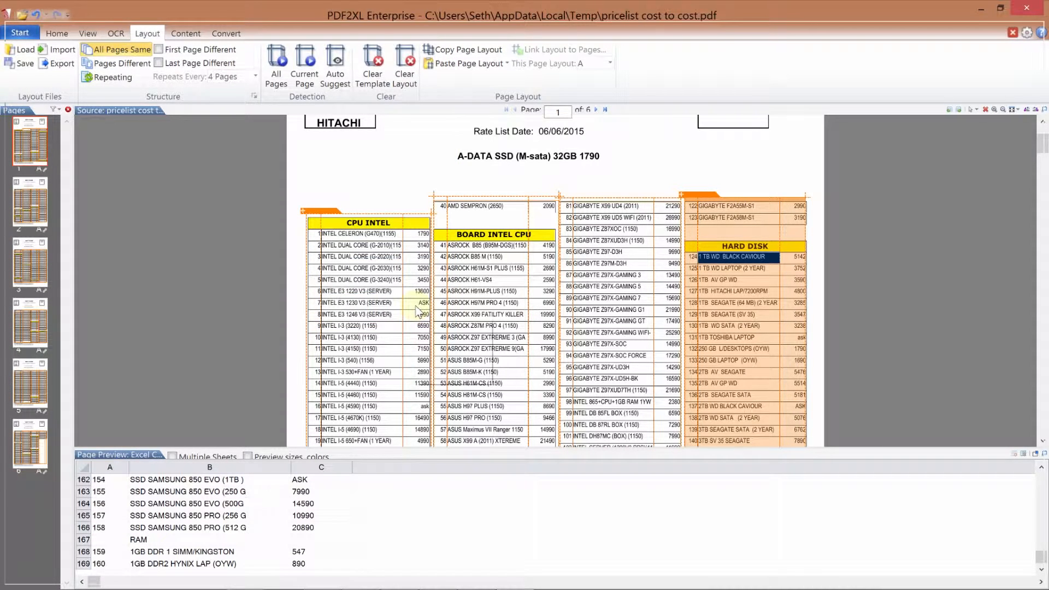